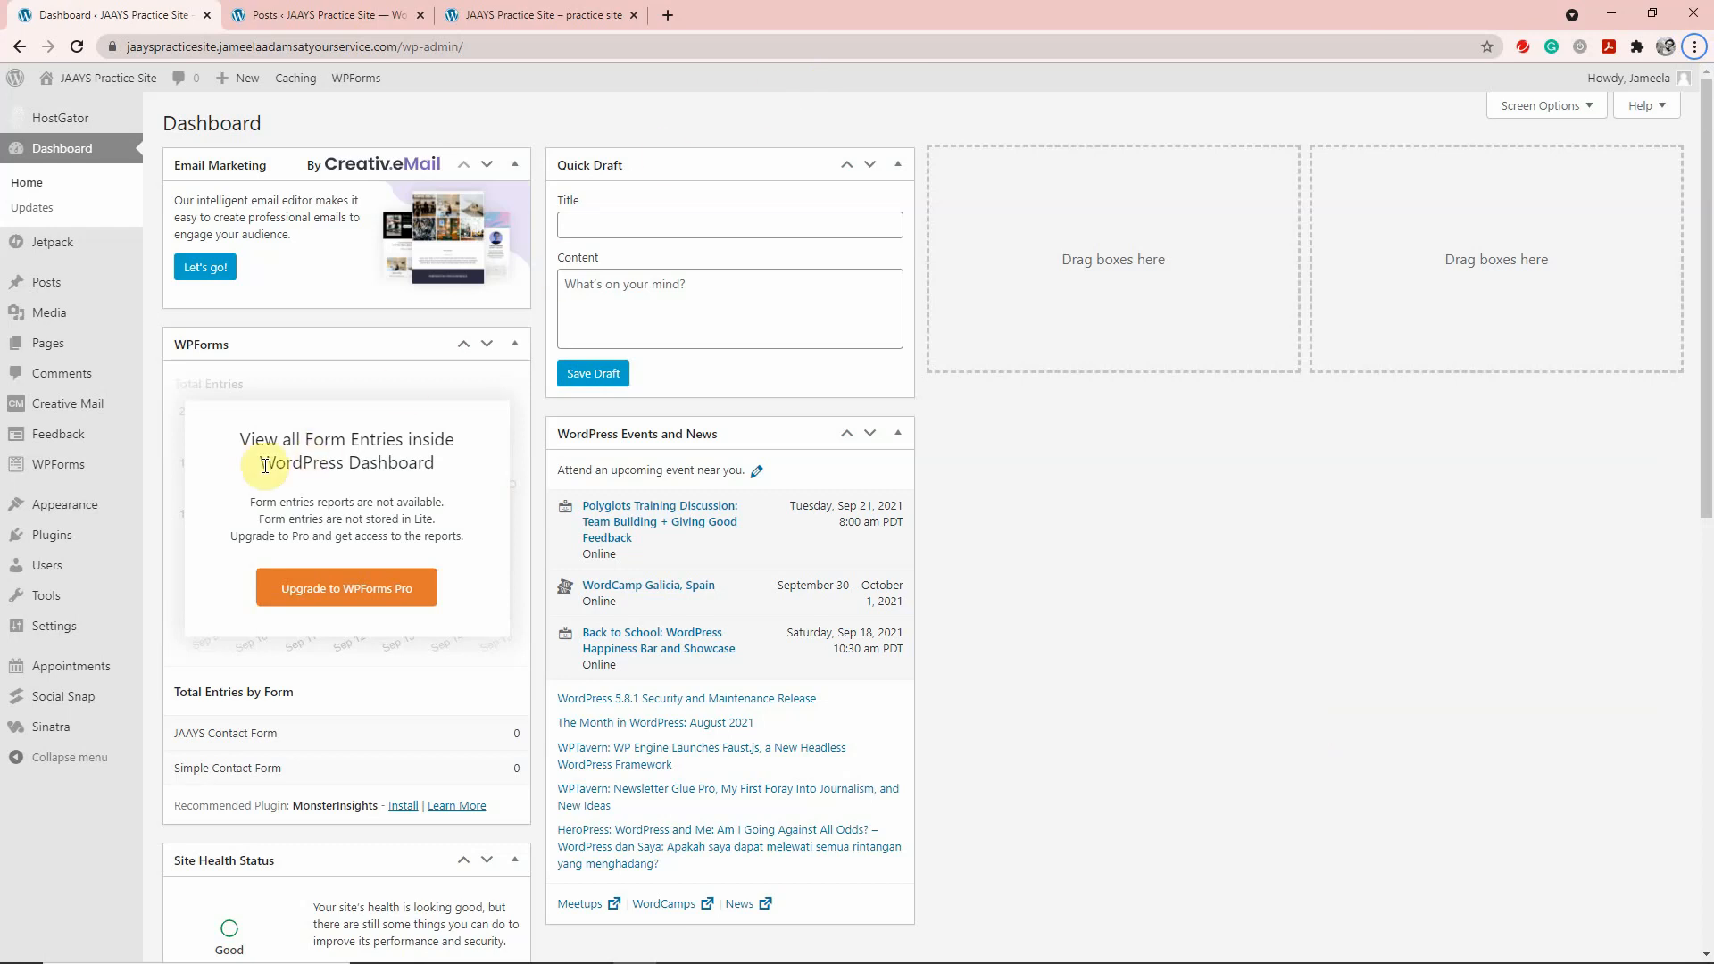
# Open the Consultation Phone Call appointment type for editing in Simply Schedule Appointments
pyautogui.click(29, 664)
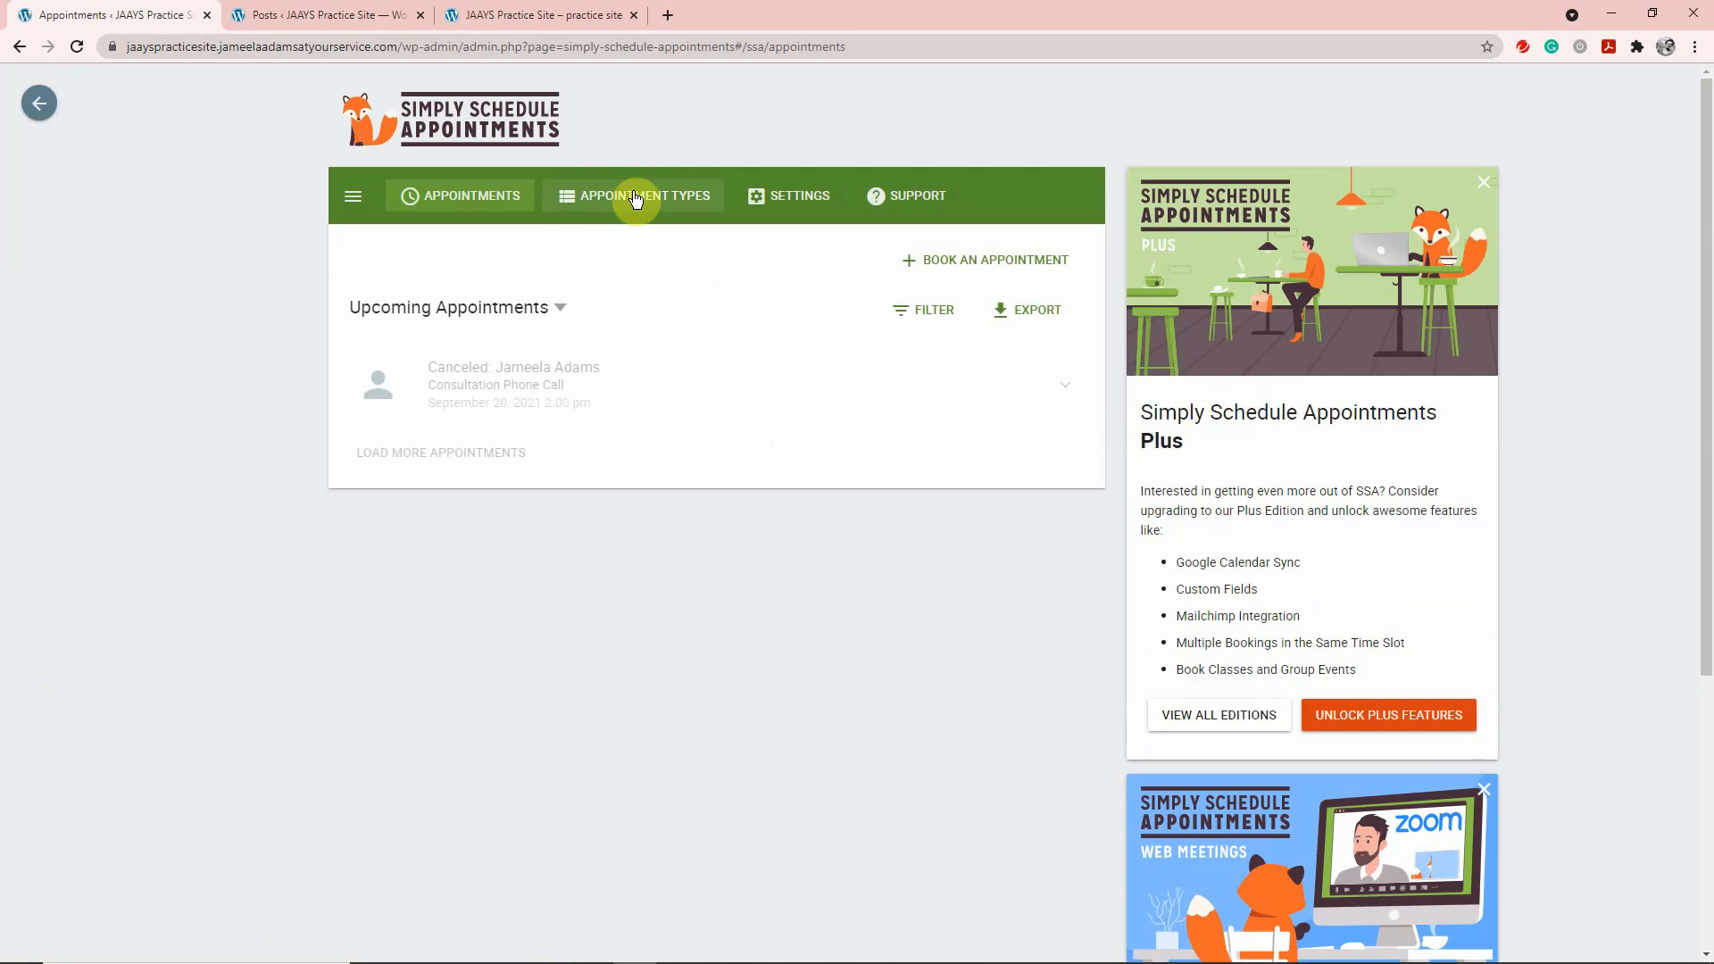
pyautogui.click(602, 171)
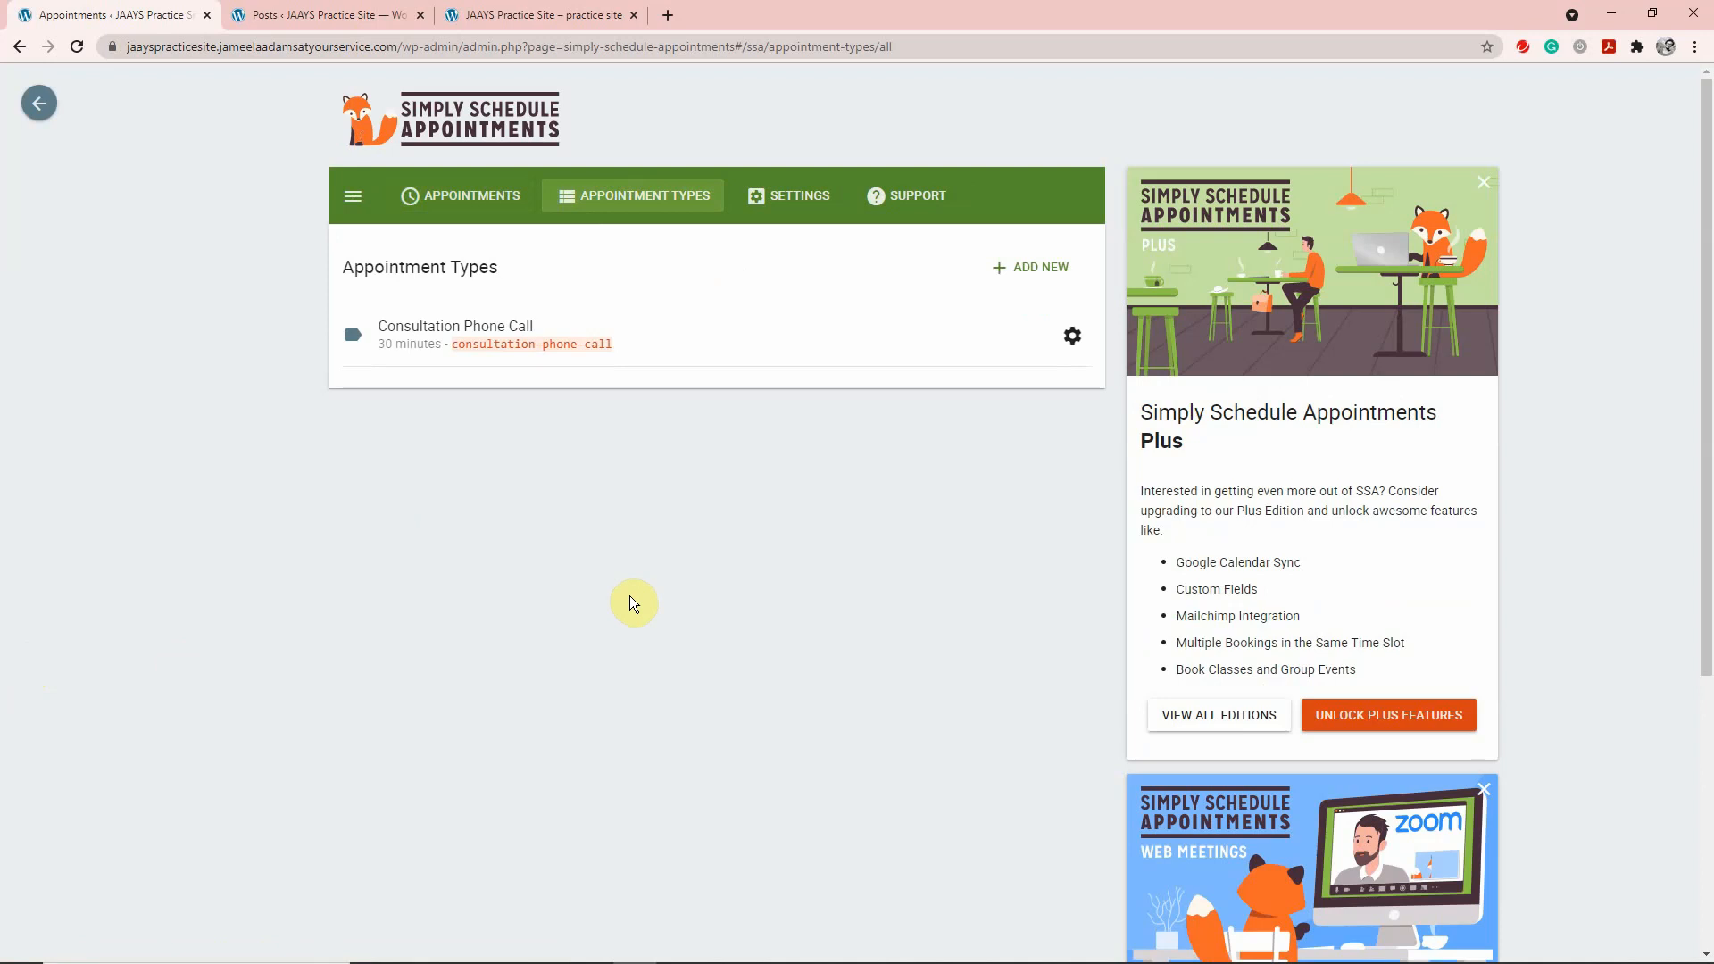
pyautogui.click(424, 332)
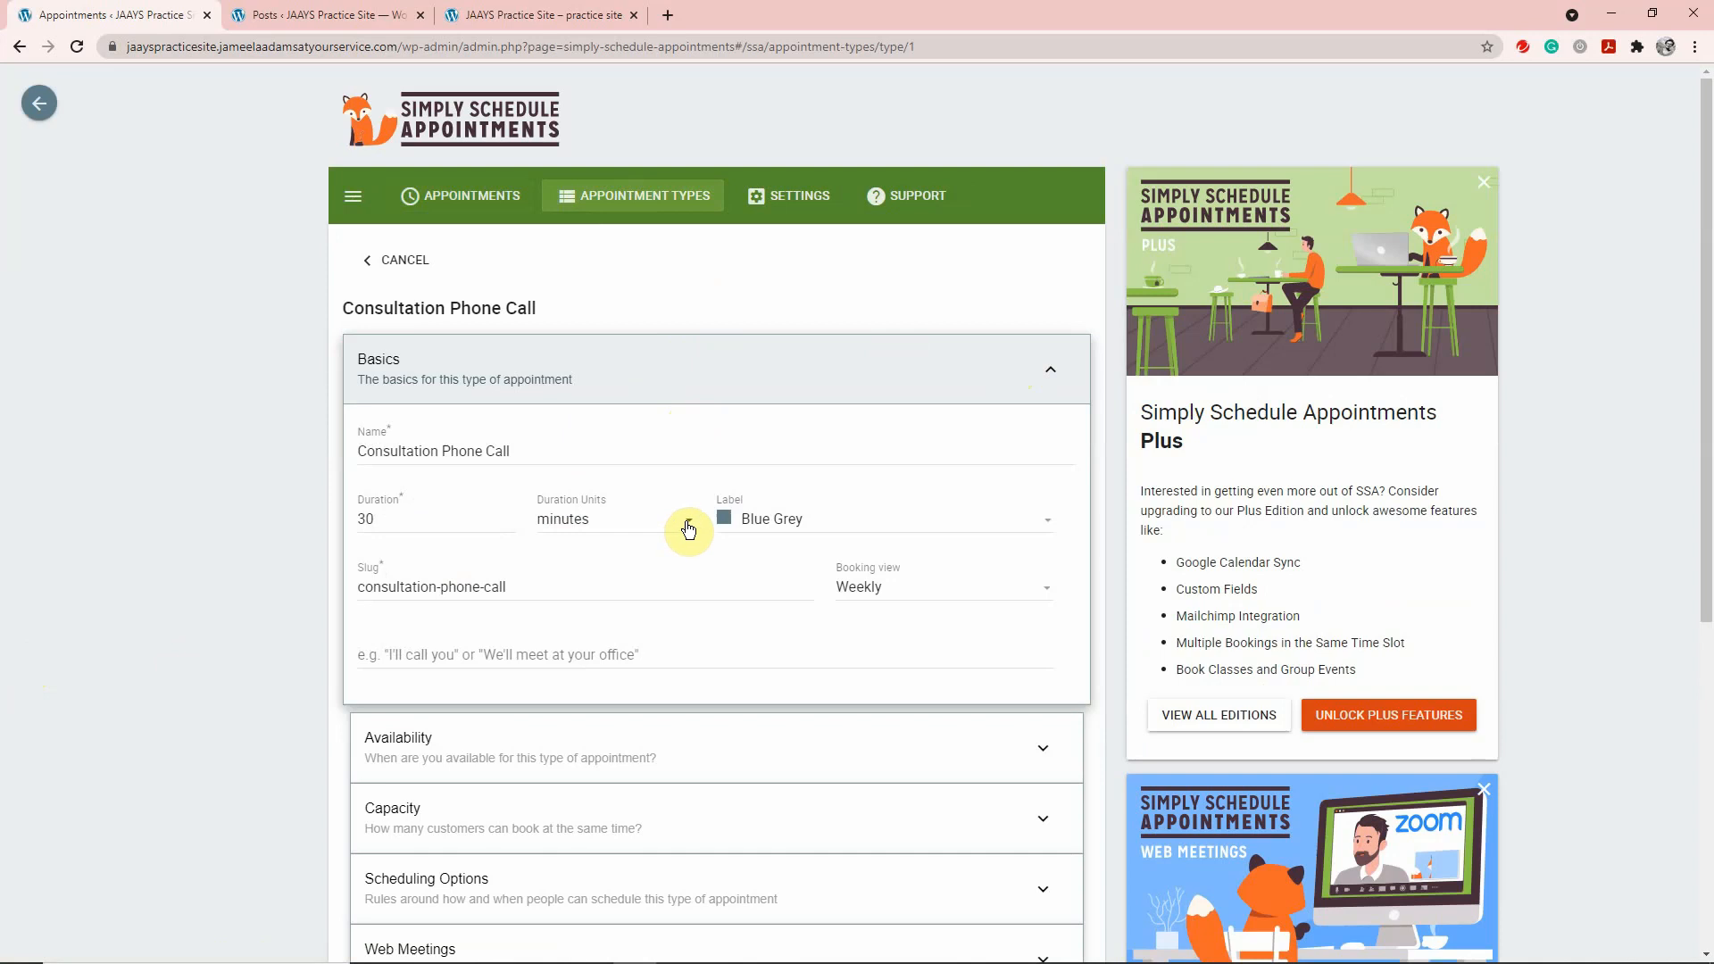
# Review the available duration units and booking view choices in the appointment type's Basics section
pyautogui.click(688, 526)
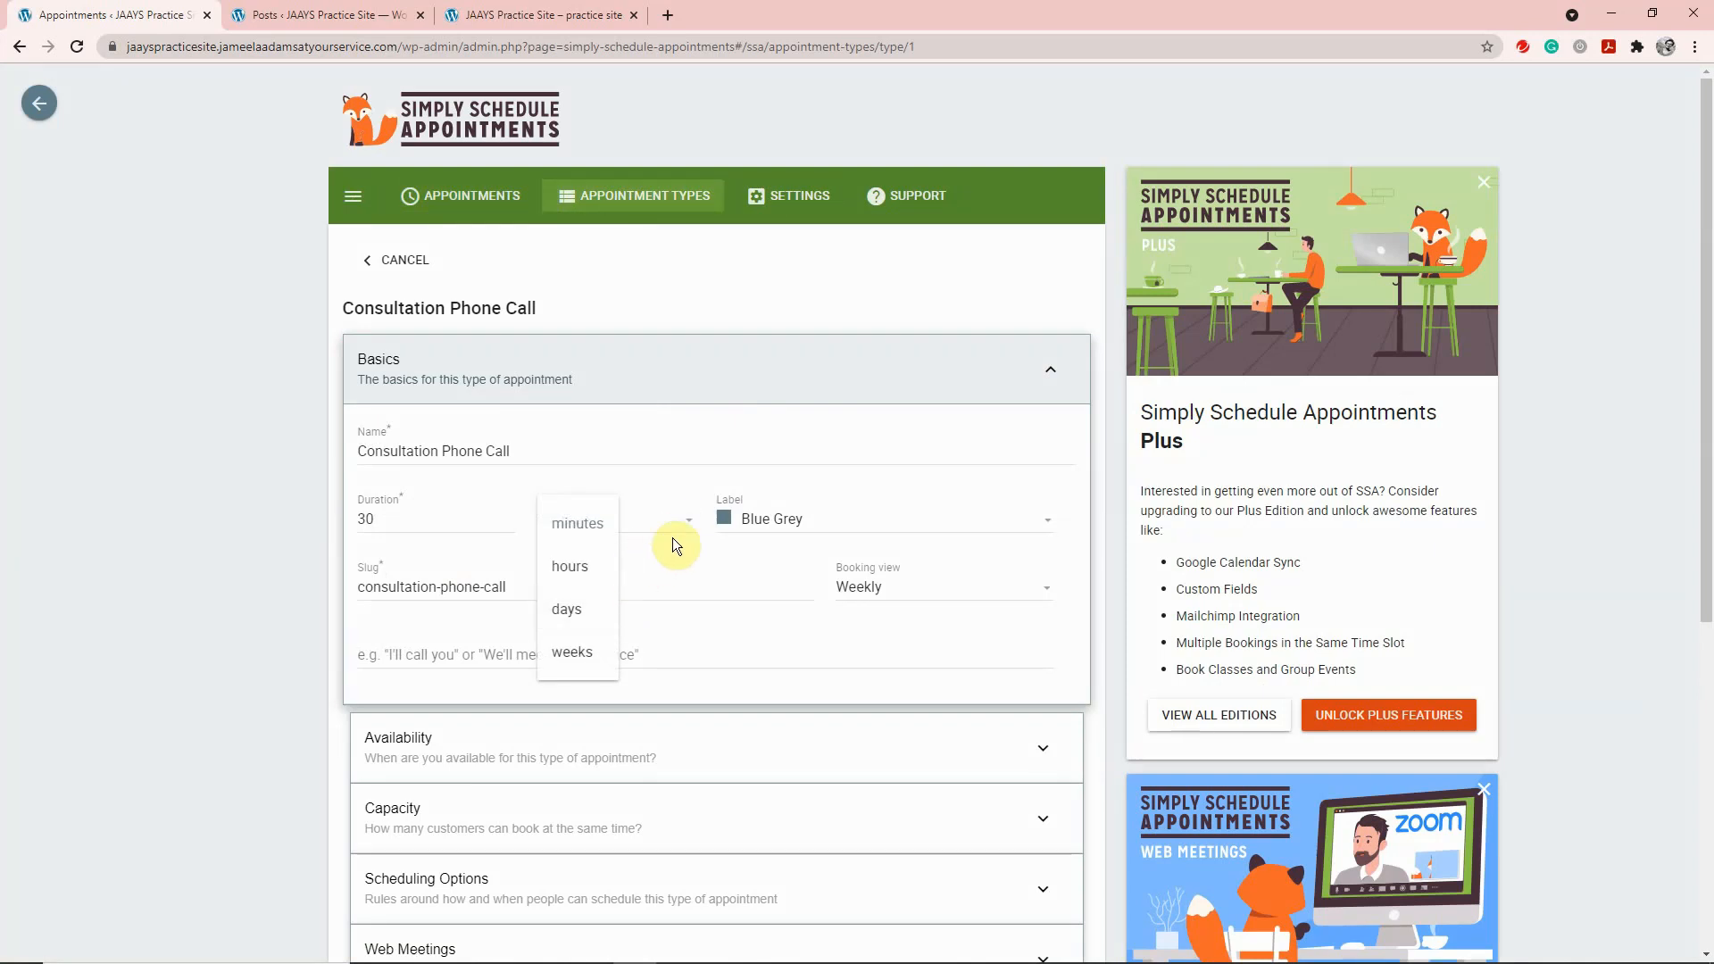
pyautogui.click(685, 522)
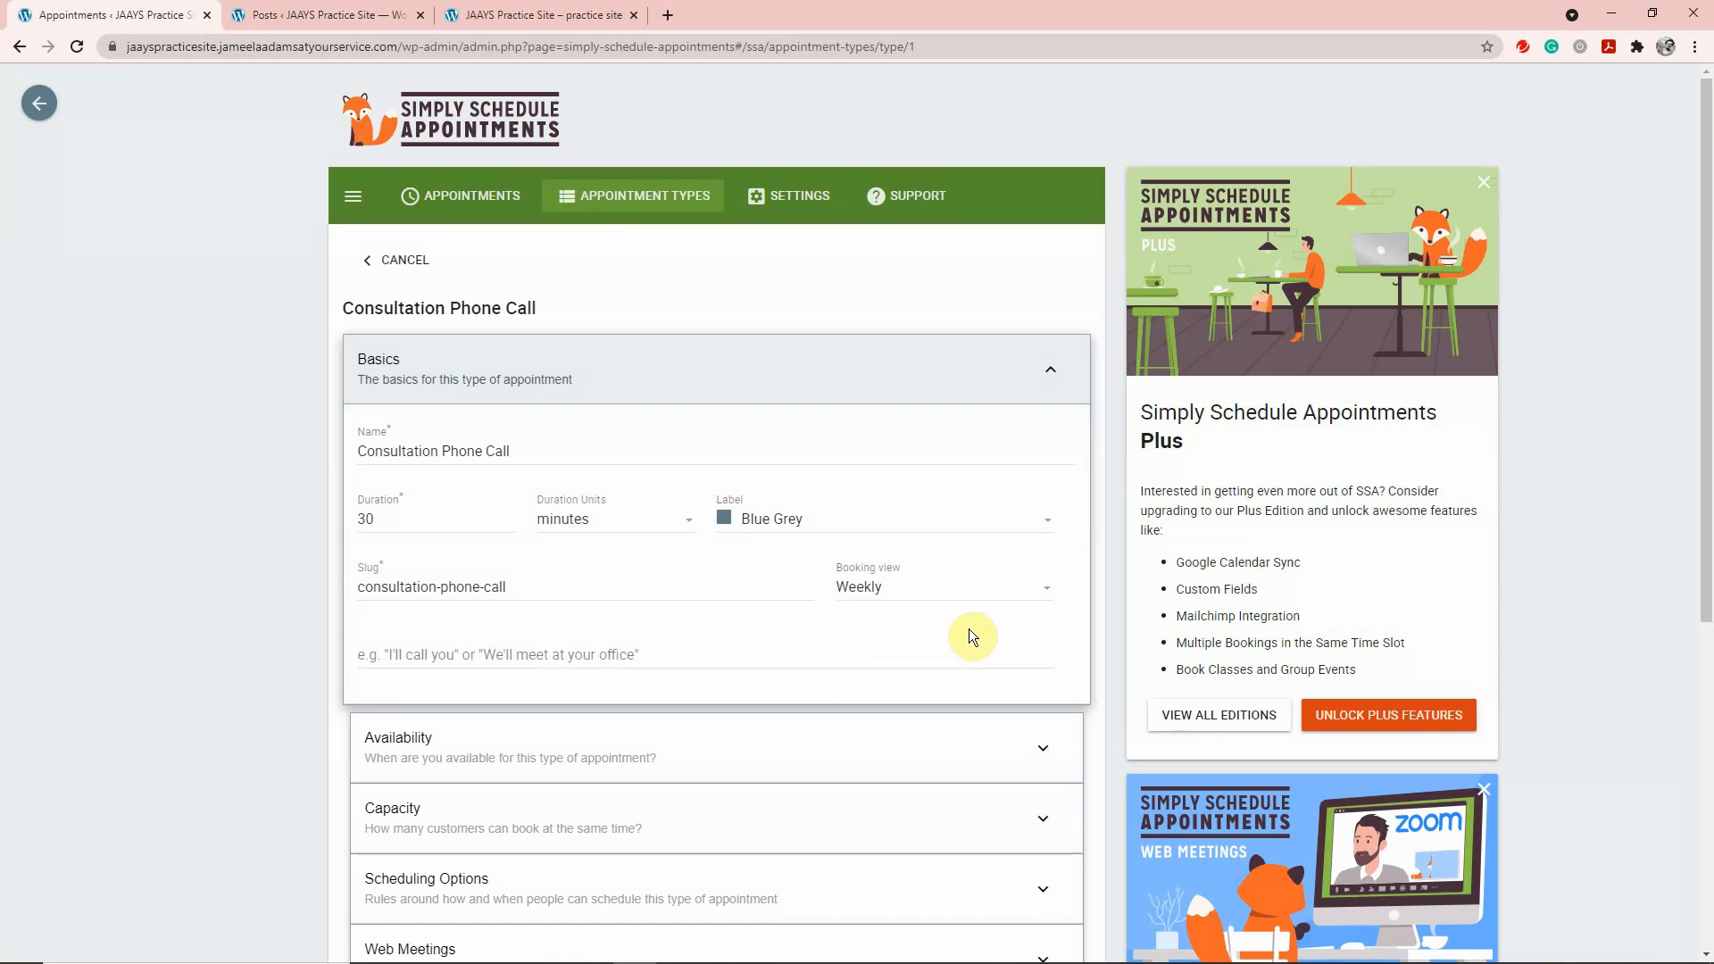
pyautogui.click(1040, 587)
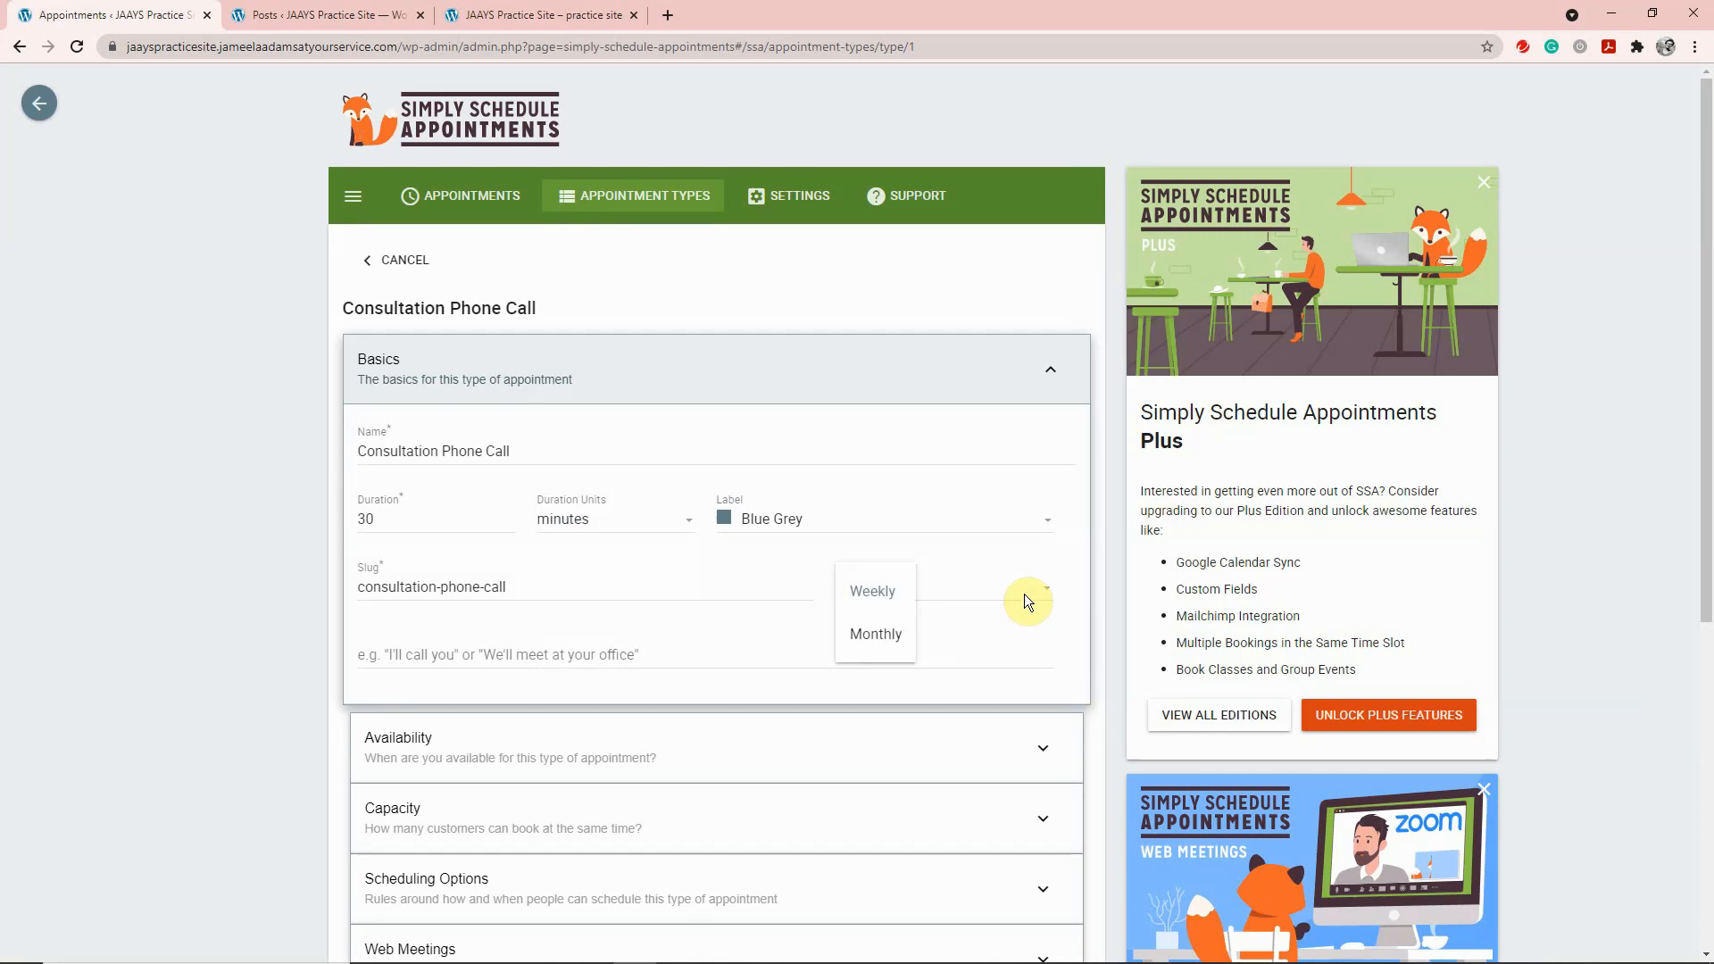
pyautogui.click(1040, 590)
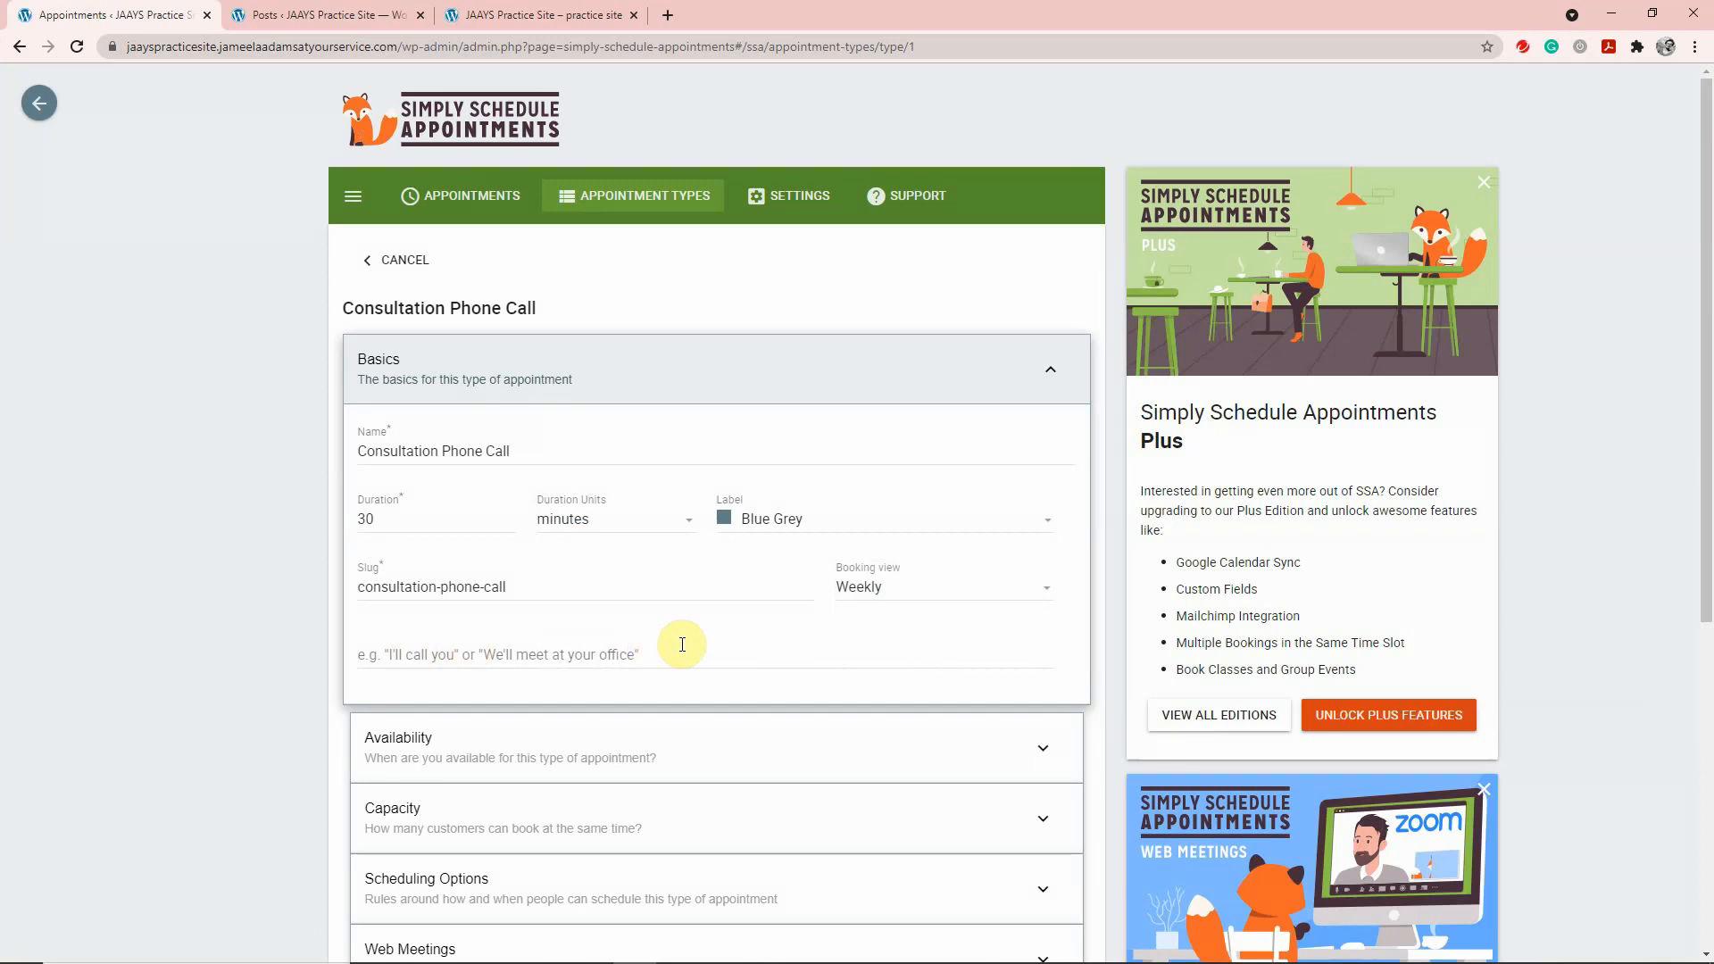
# Review the Availability section, comparing the Specific start times schedule with Available blocks, and collapse the section
pyautogui.scroll(-2, 682, 645)
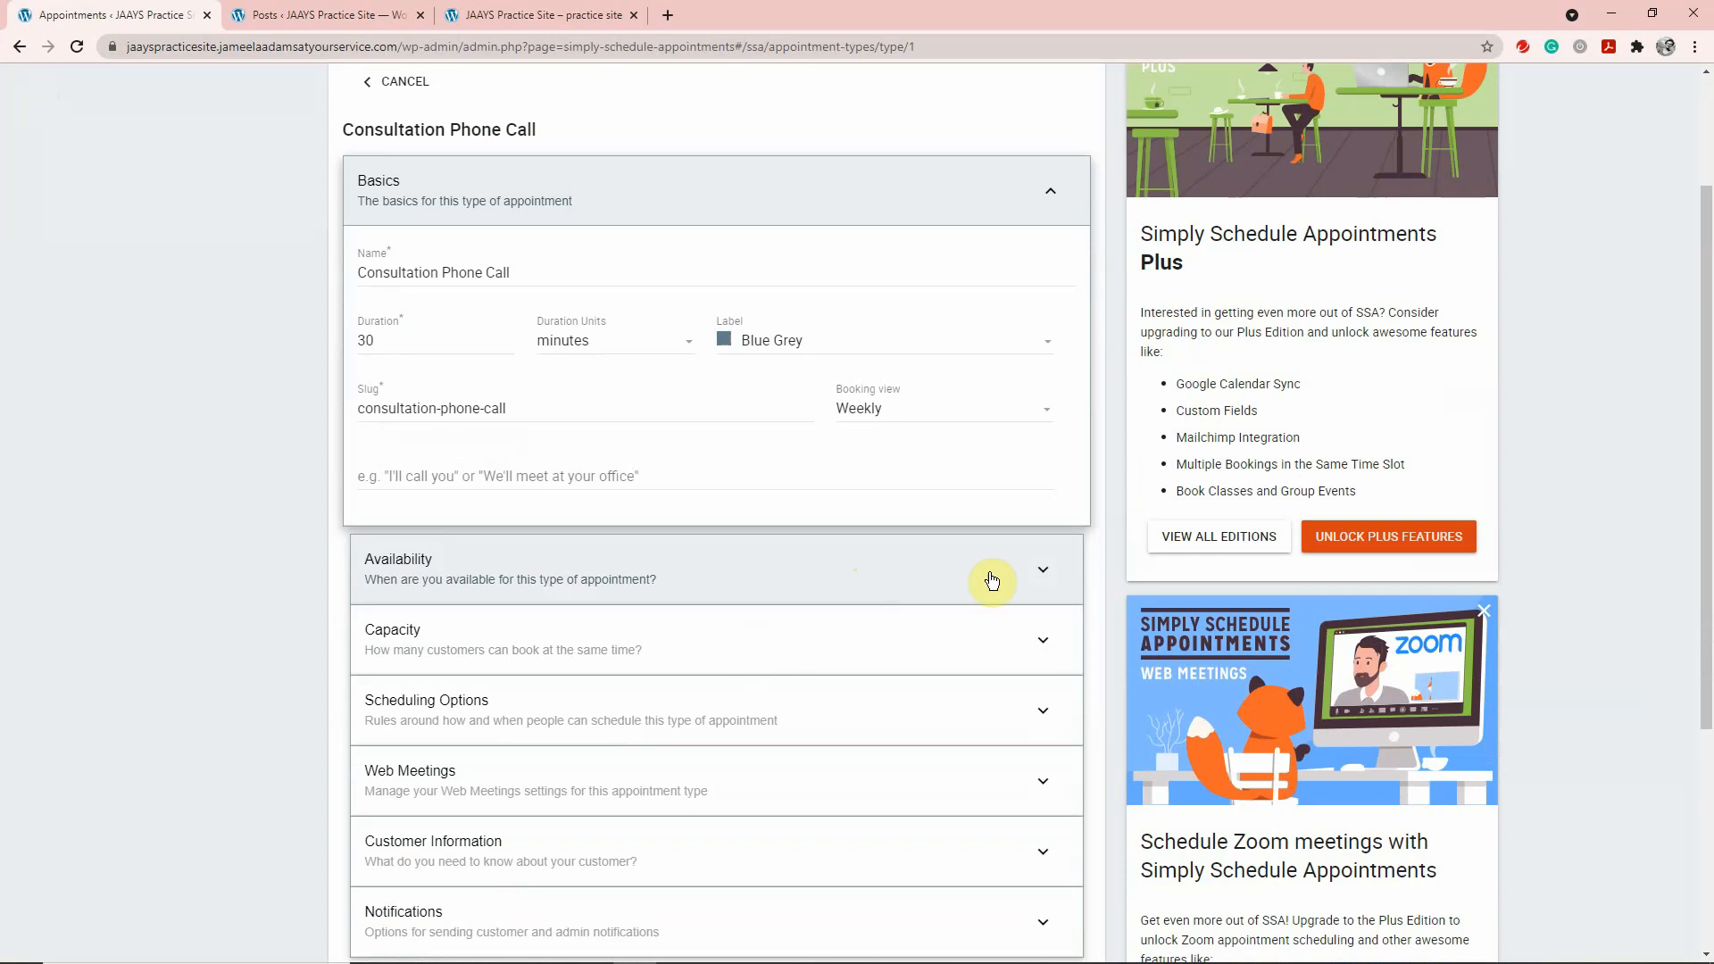
pyautogui.click(1033, 574)
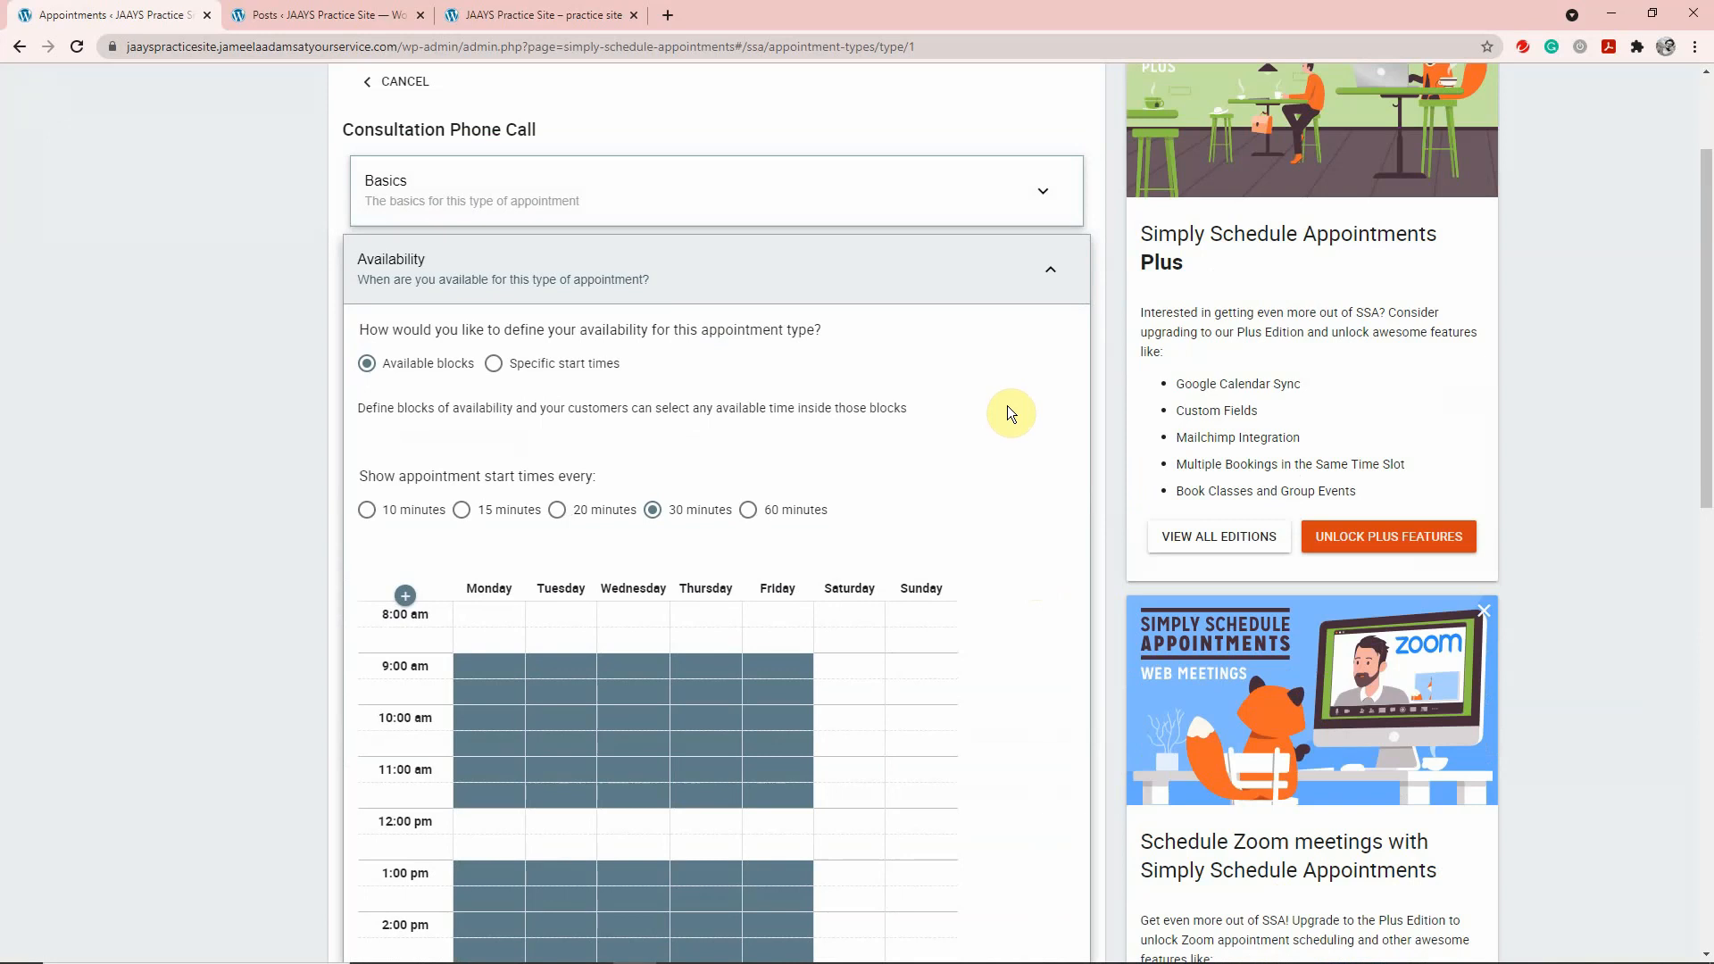
pyautogui.click(495, 365)
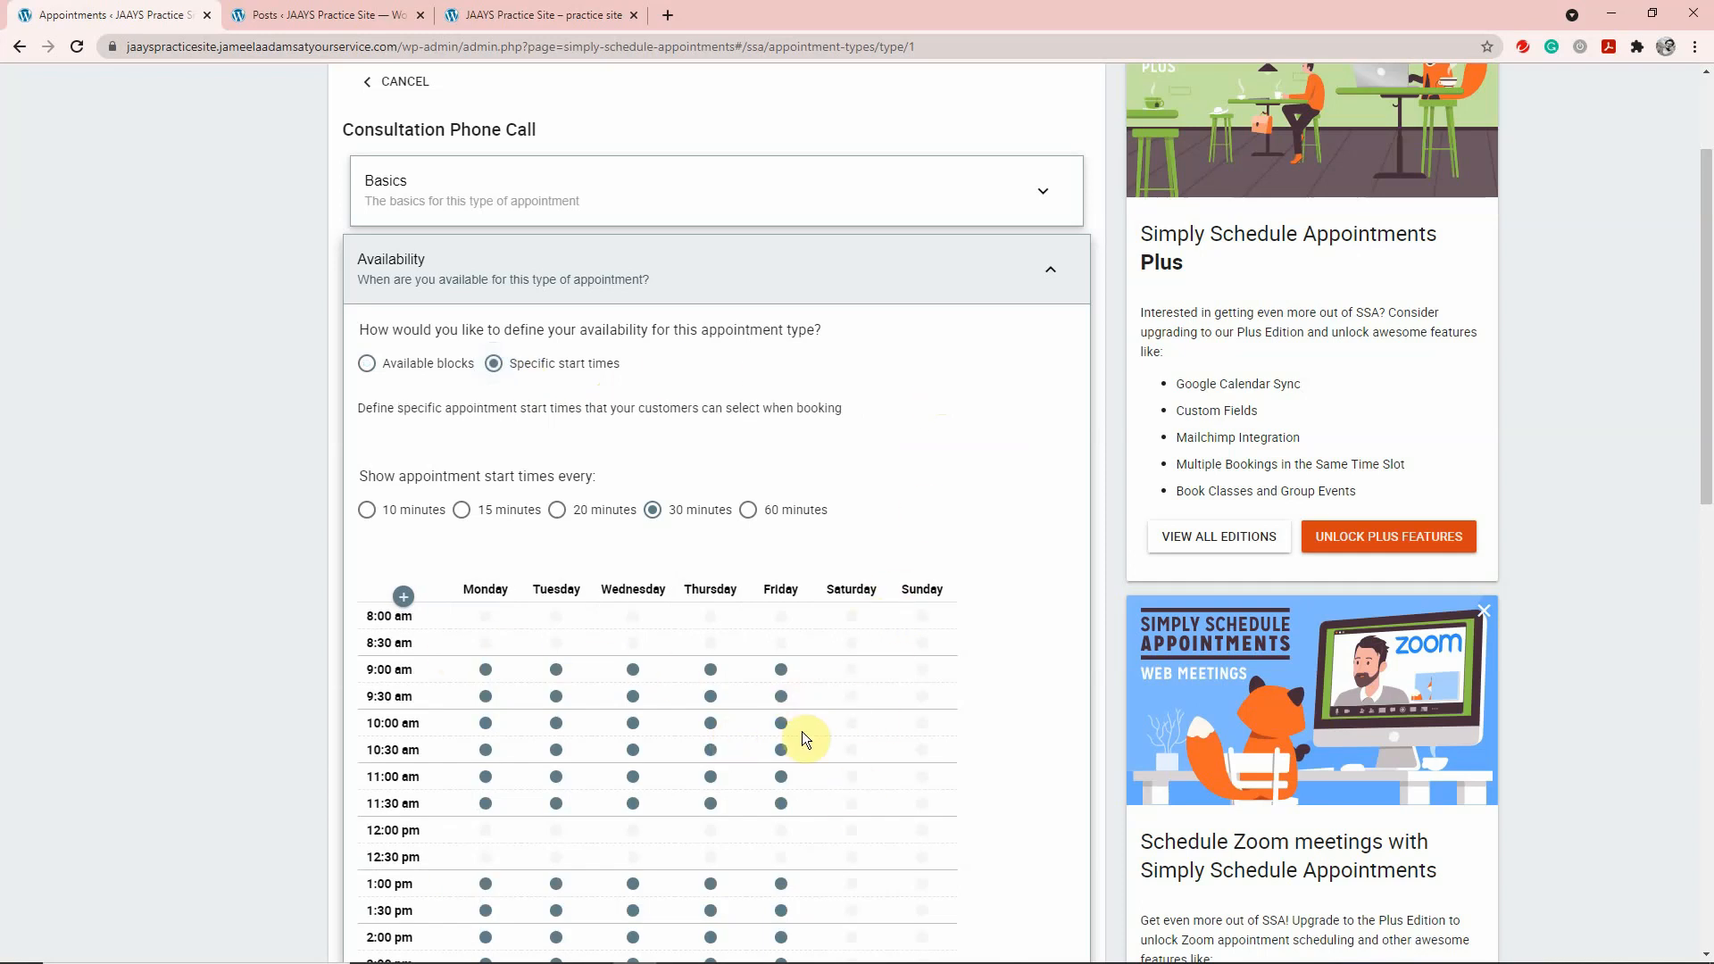
pyautogui.click(367, 364)
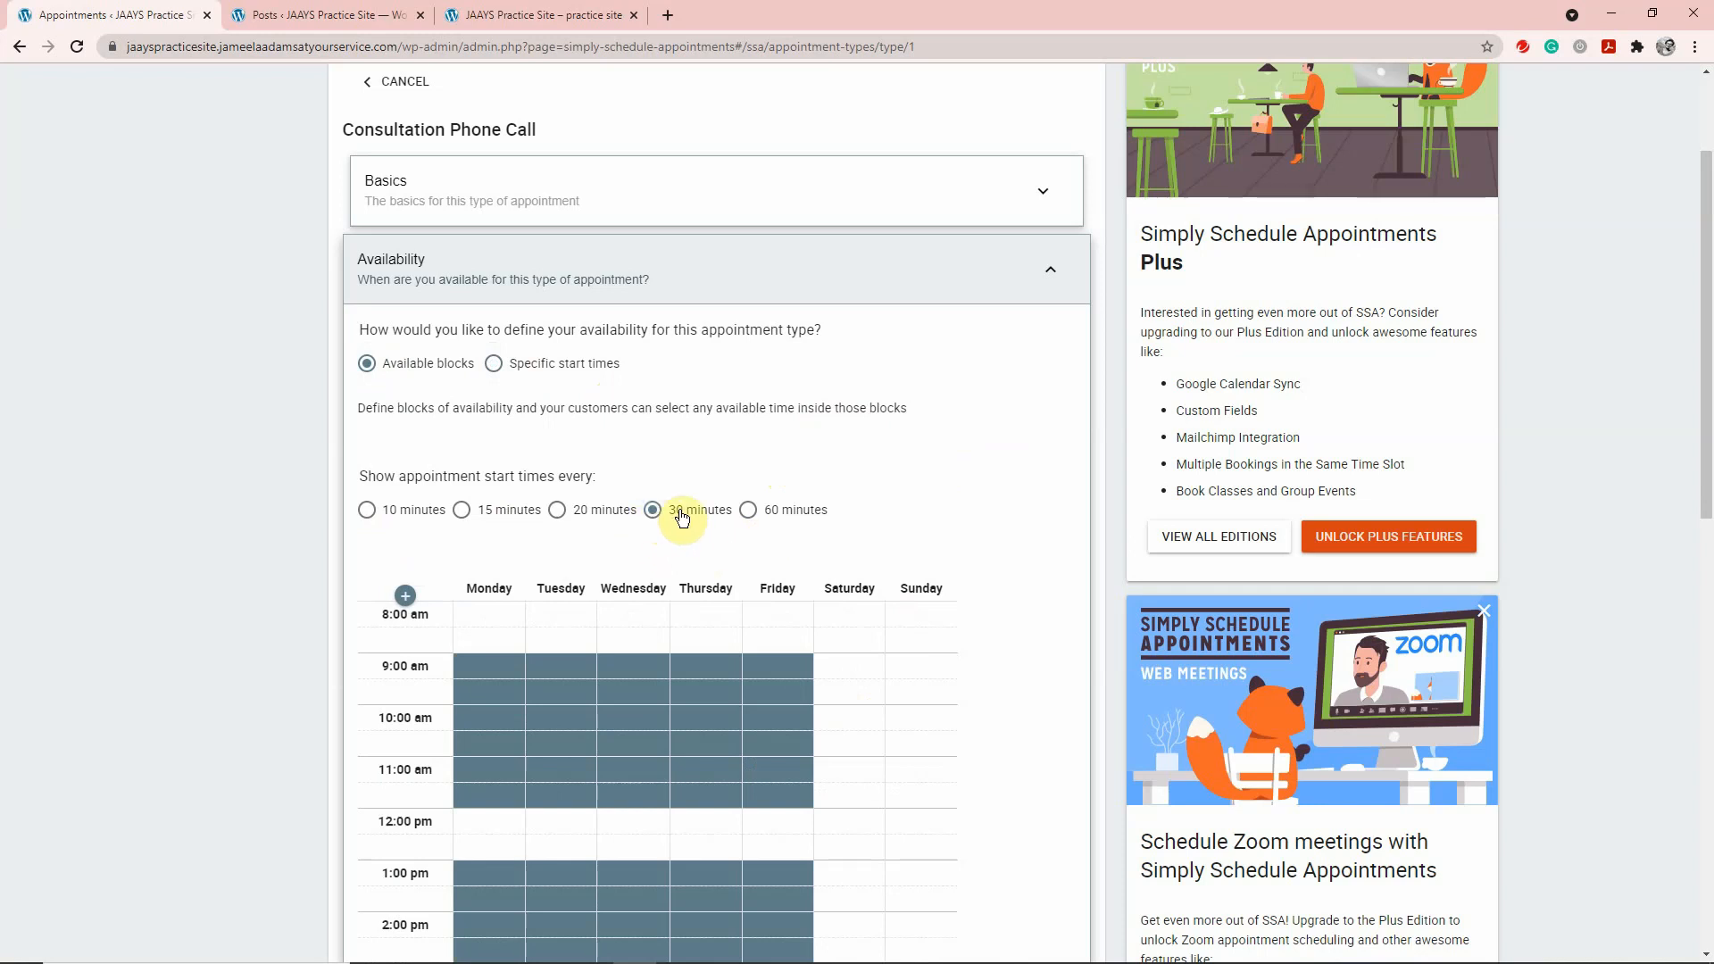
pyautogui.scroll(-1, 706, 562)
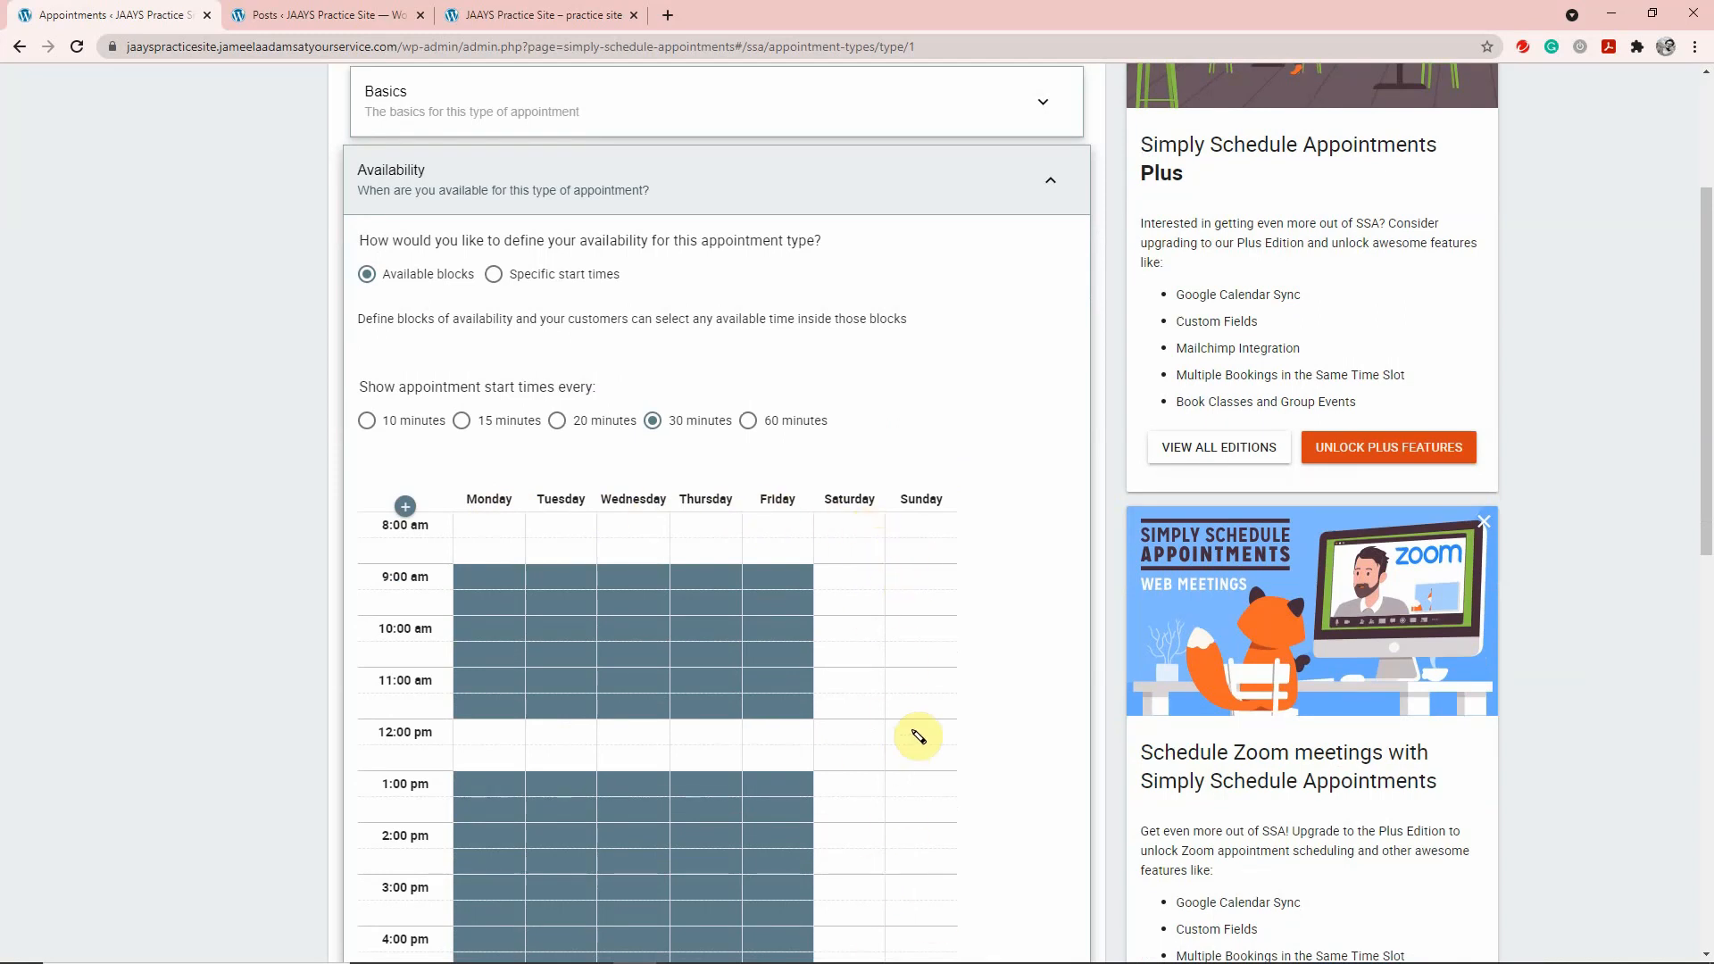
pyautogui.scroll(-1, 1033, 92)
pyautogui.click(1034, 92)
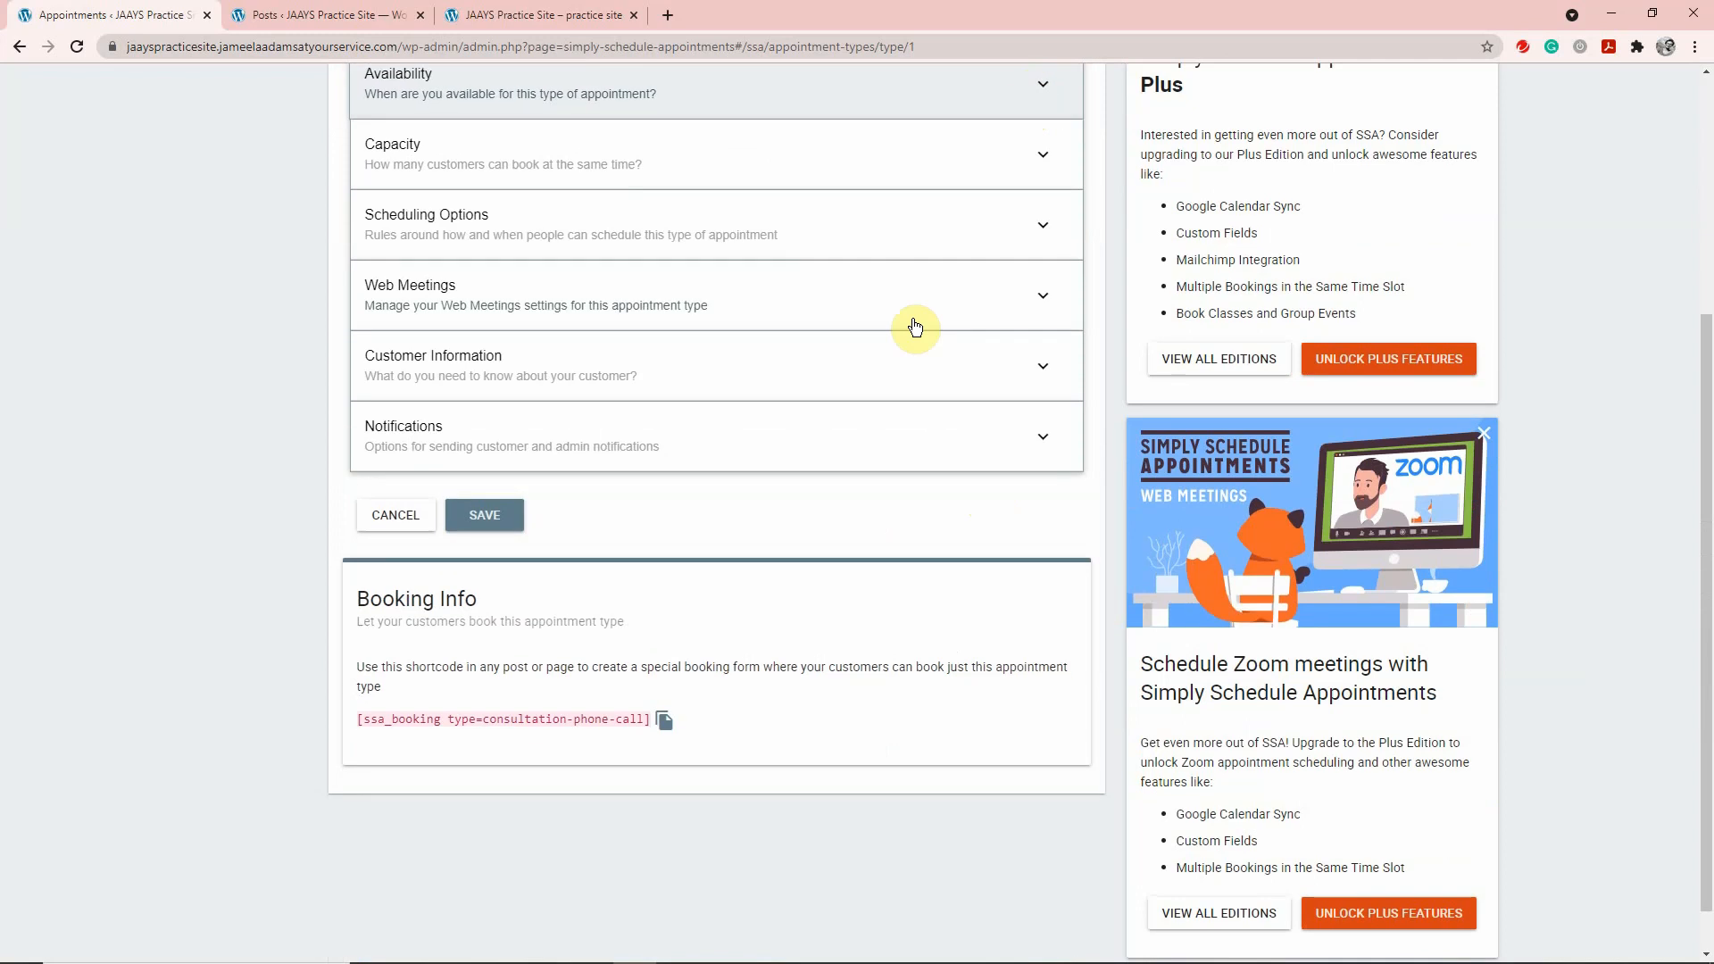
# Check the Capacity section's group-or-individual and capacity settings, and collapse it
pyautogui.scroll(1, 891, 265)
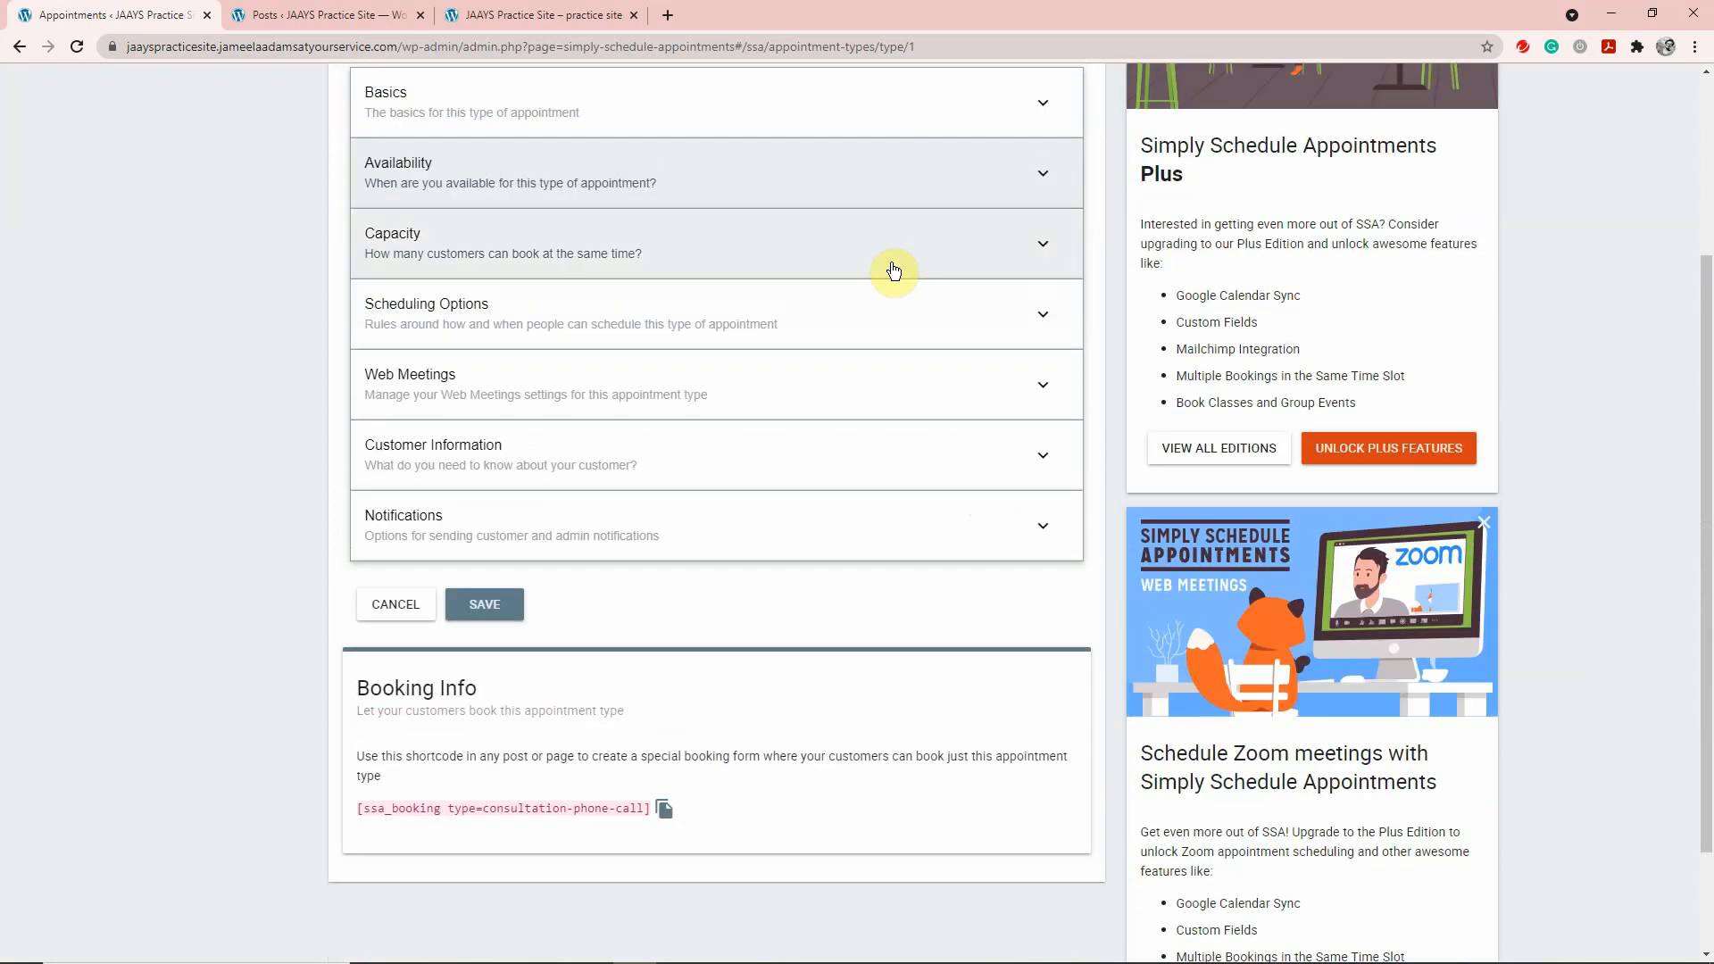
pyautogui.click(892, 269)
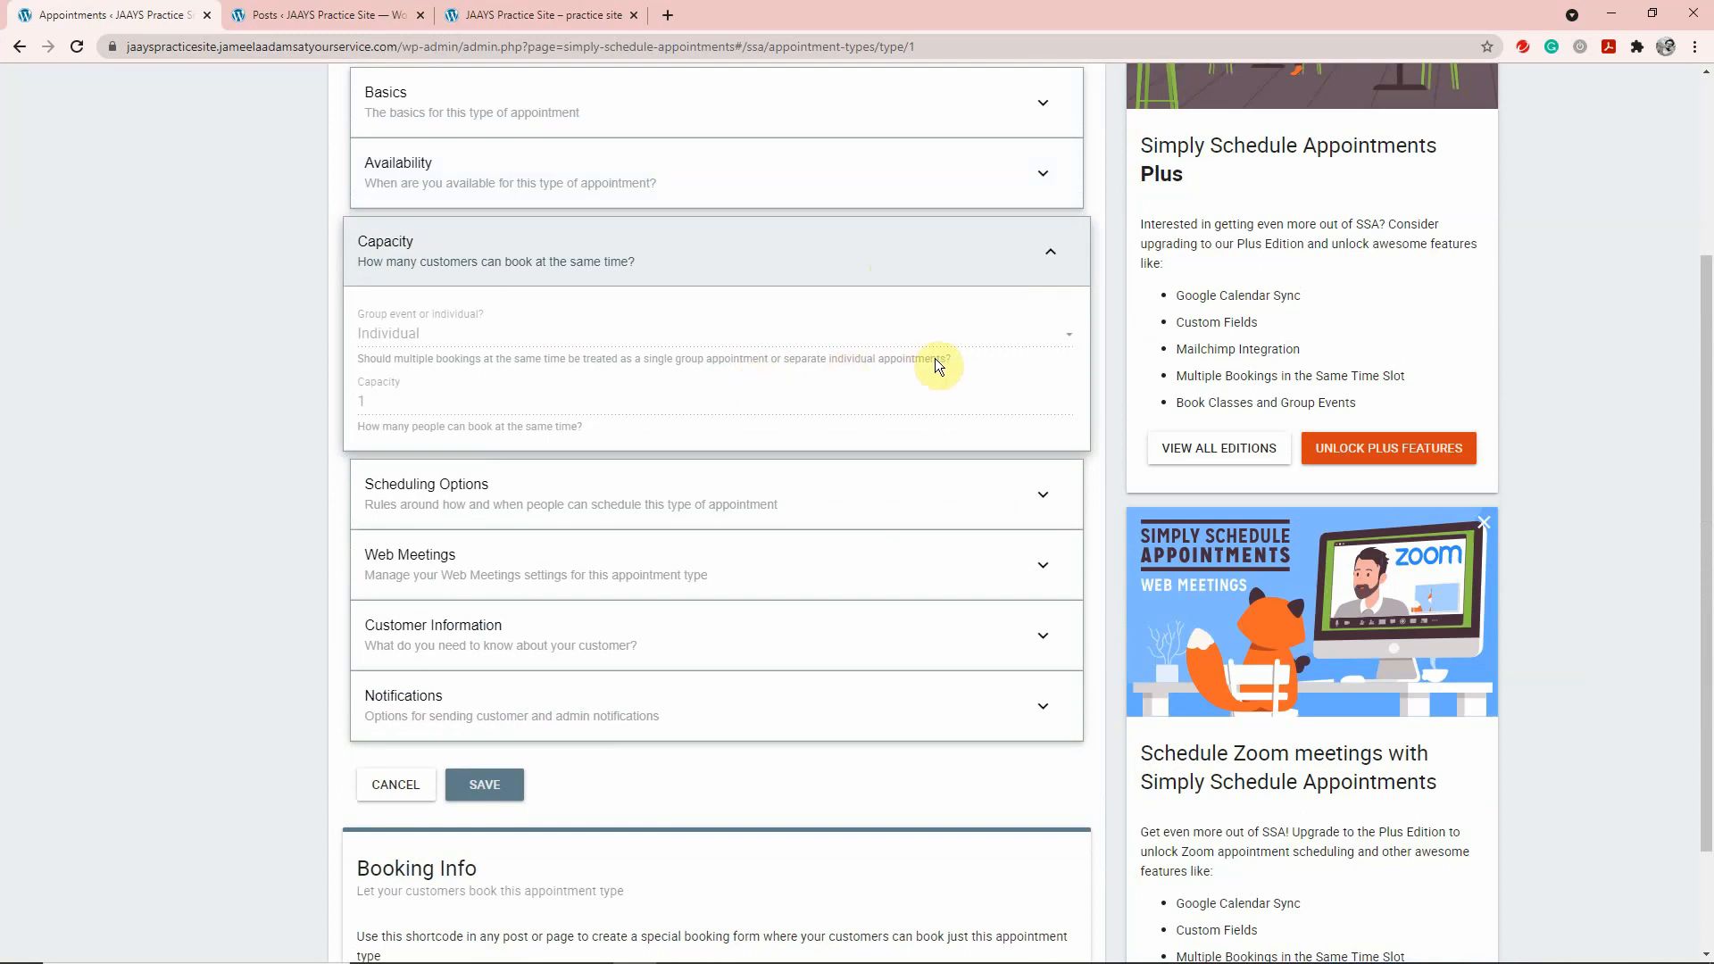
pyautogui.click(1048, 257)
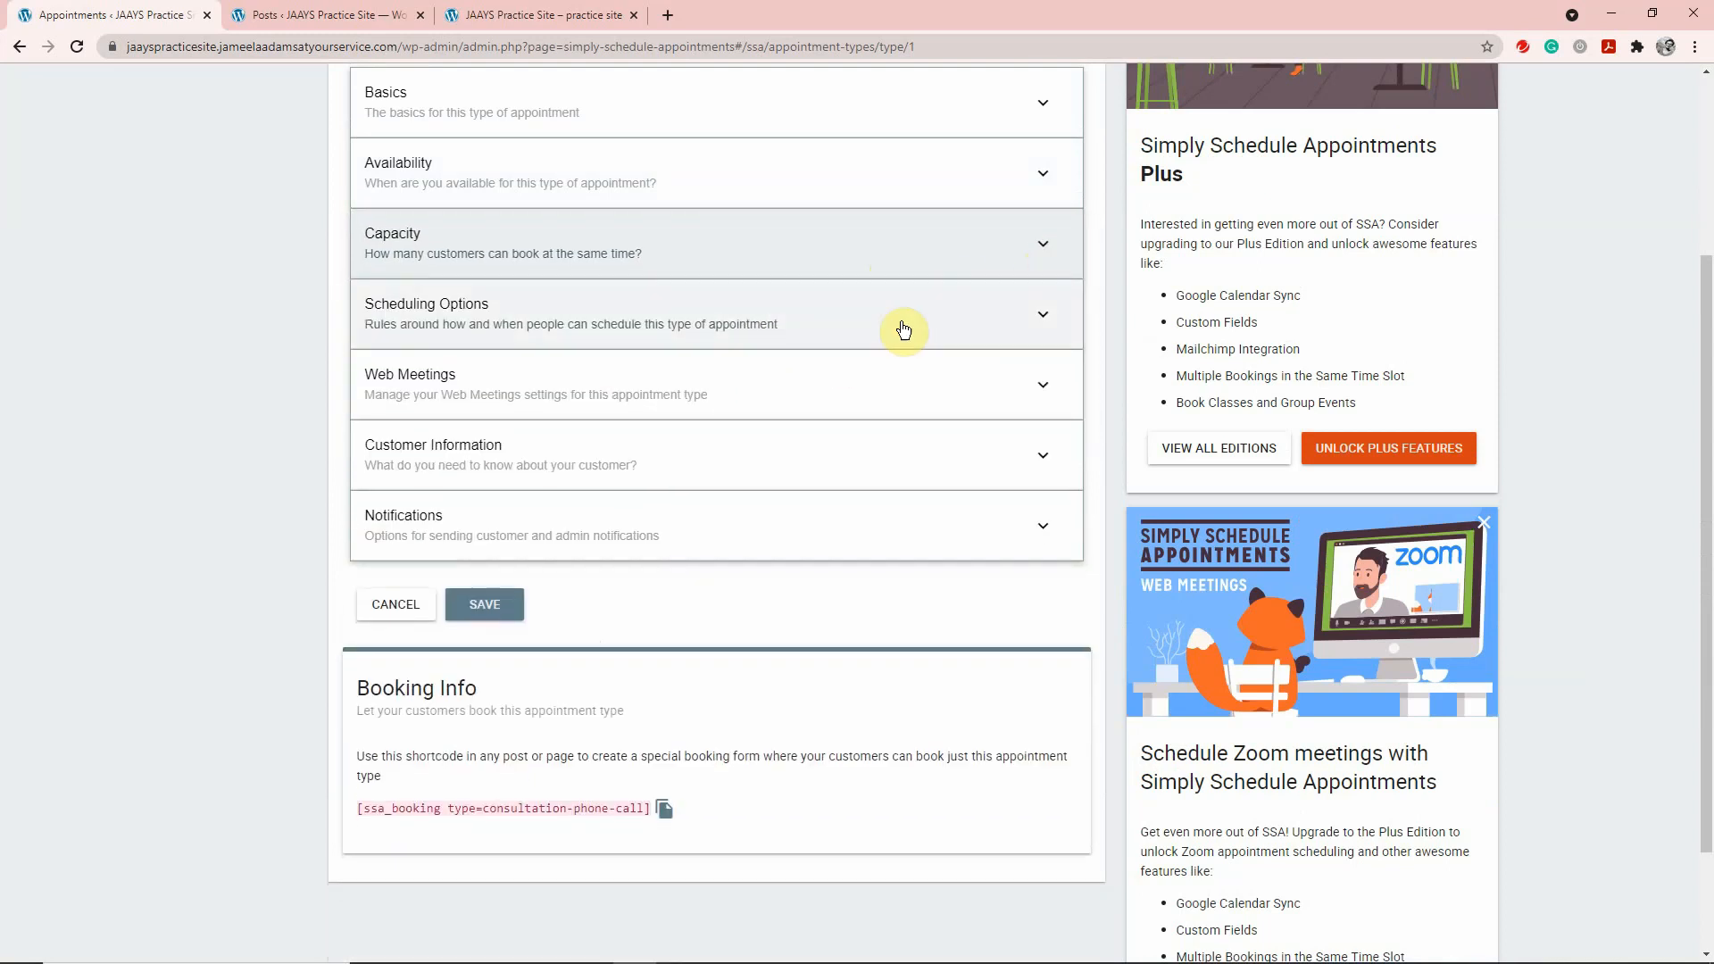
# Compare the Locked and Localized timezone choices in Scheduling Options, leaving Localized selected
pyautogui.click(1036, 318)
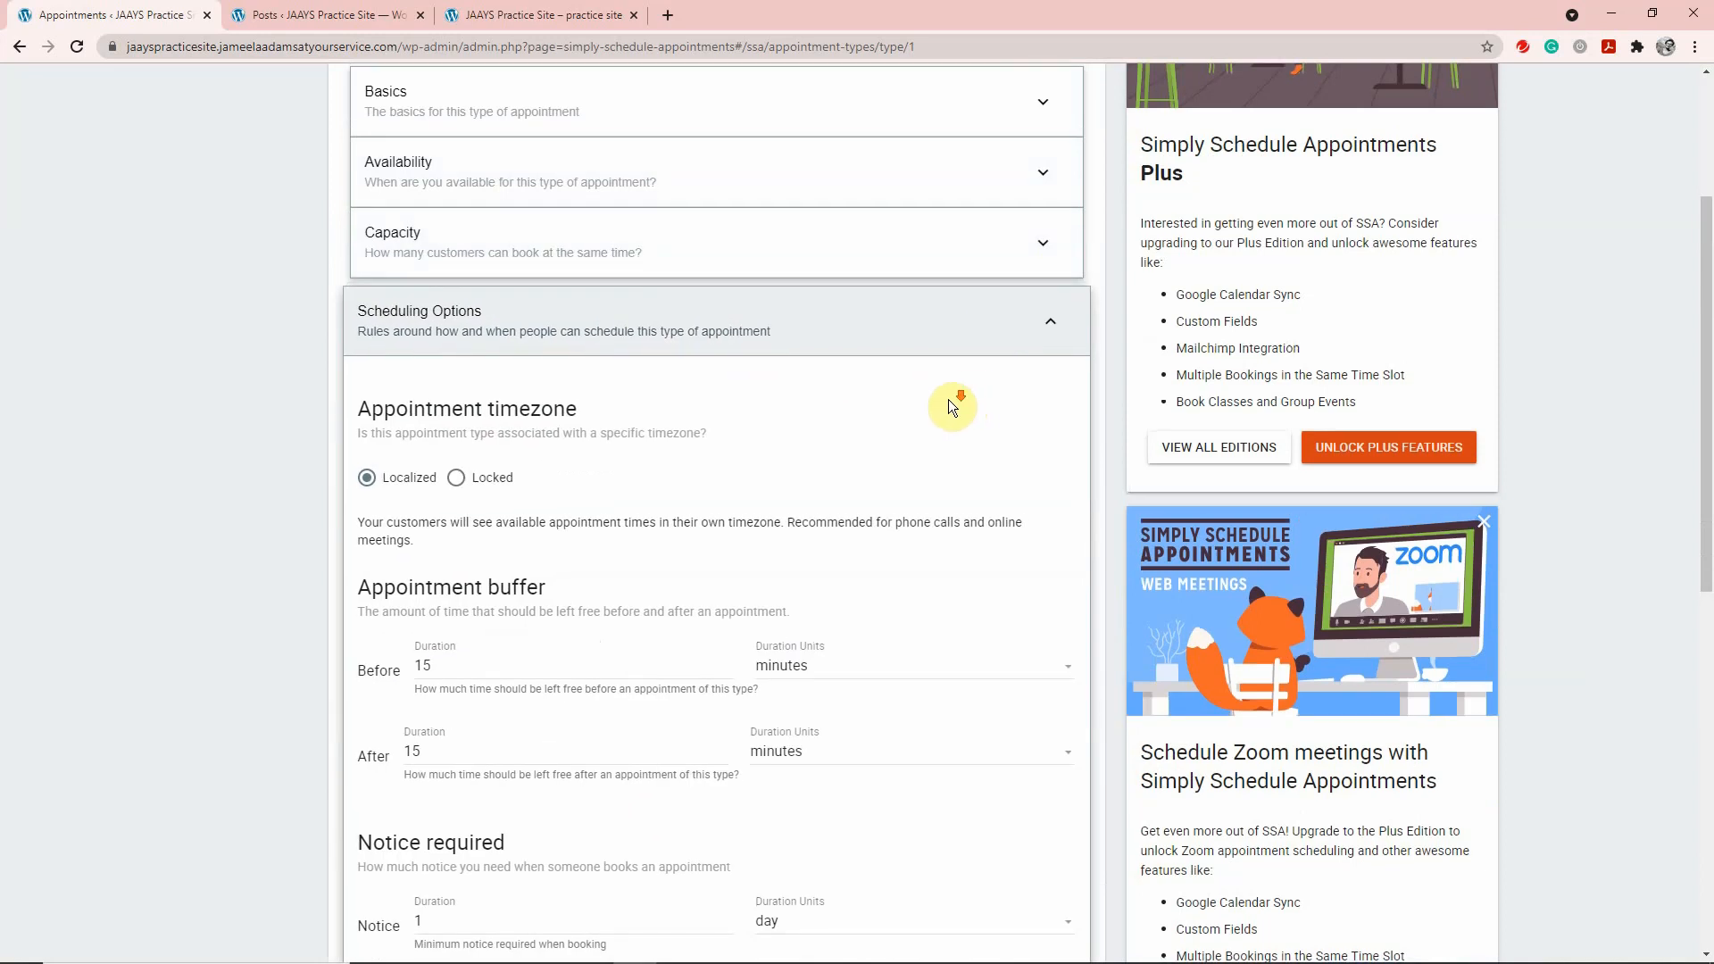
pyautogui.scroll(-1, 948, 399)
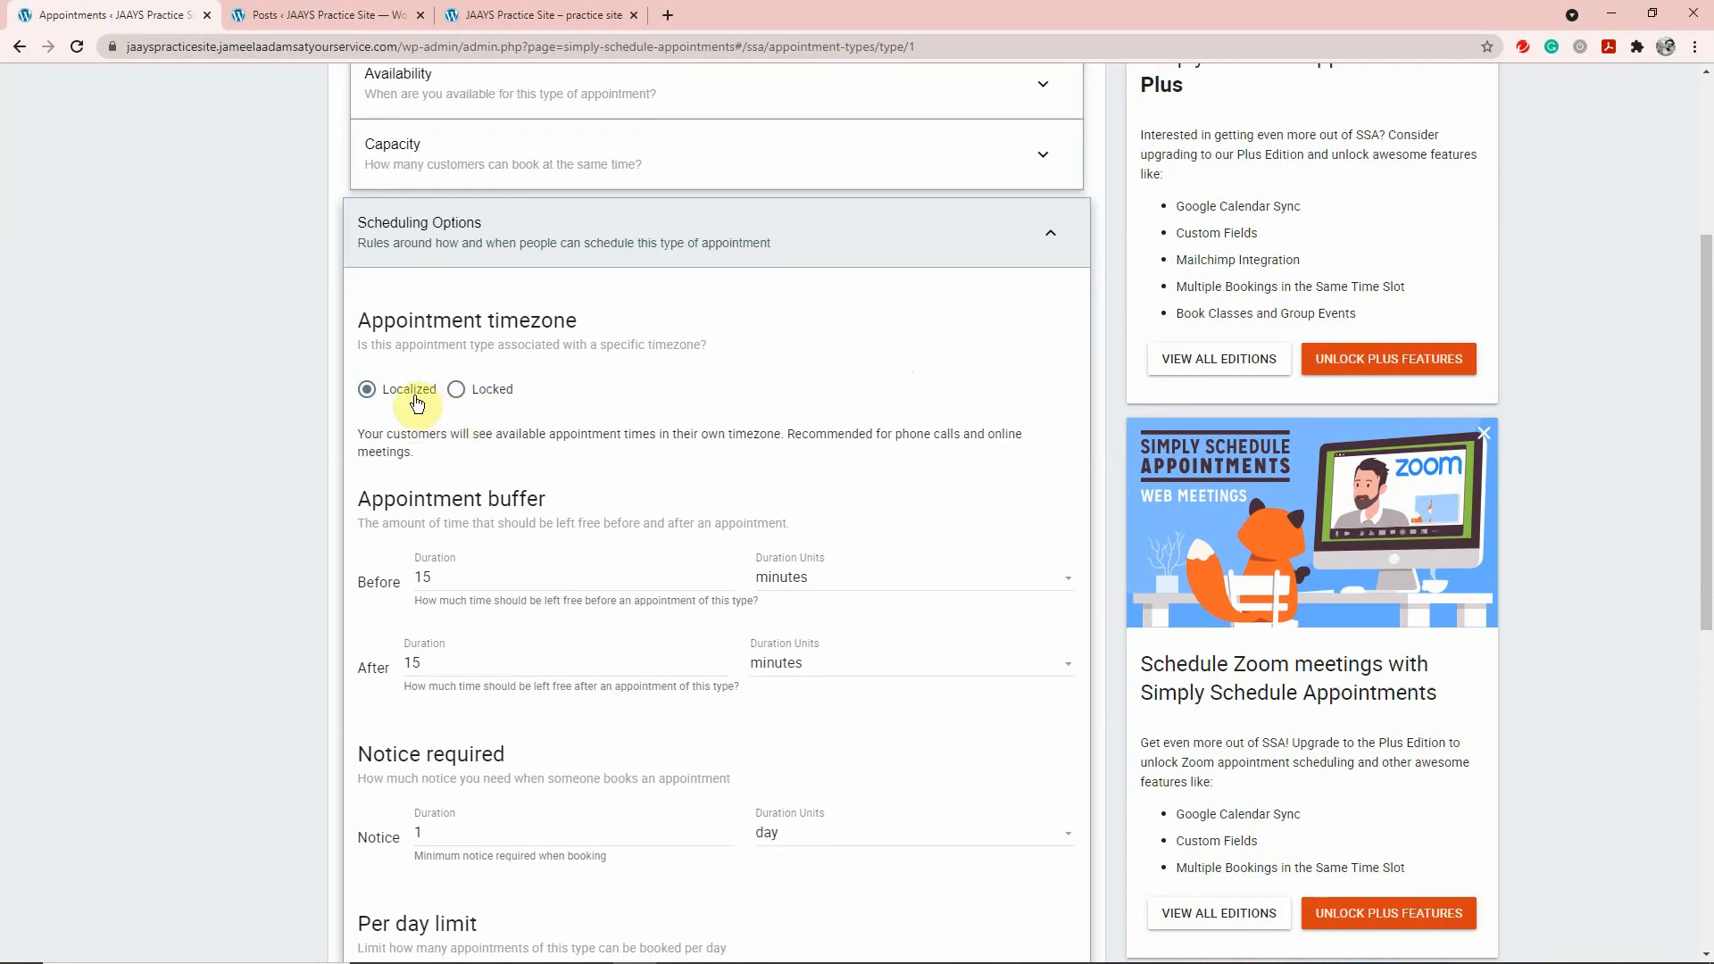
pyautogui.click(455, 390)
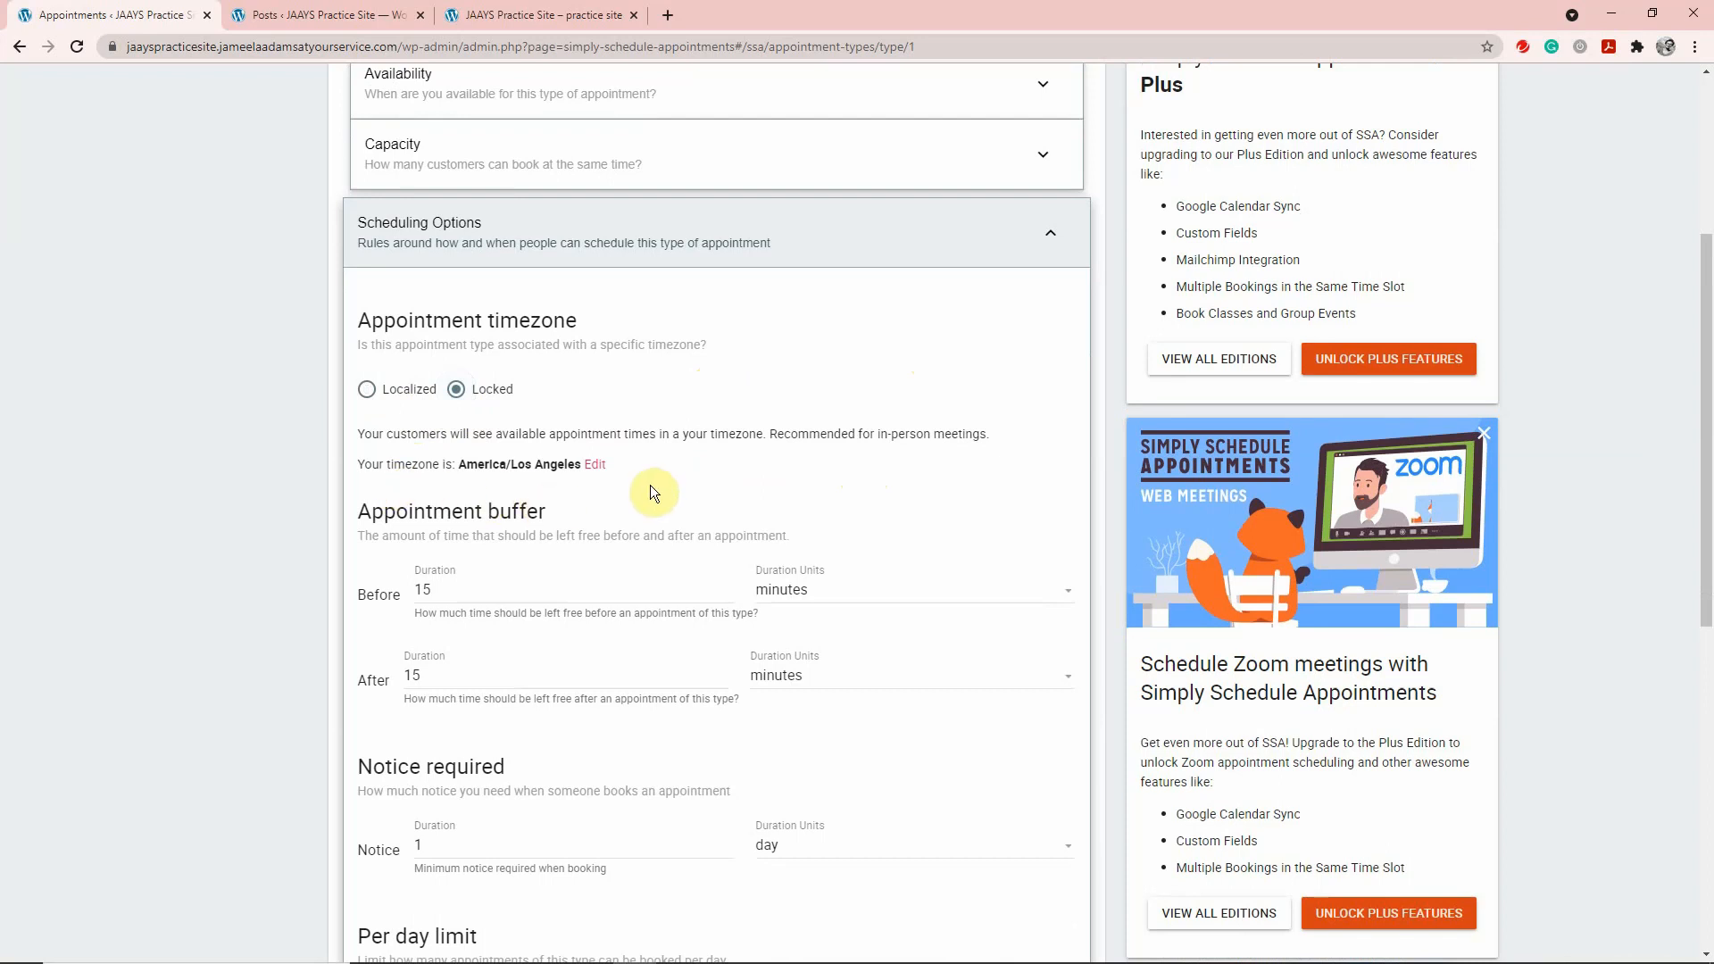
pyautogui.click(366, 391)
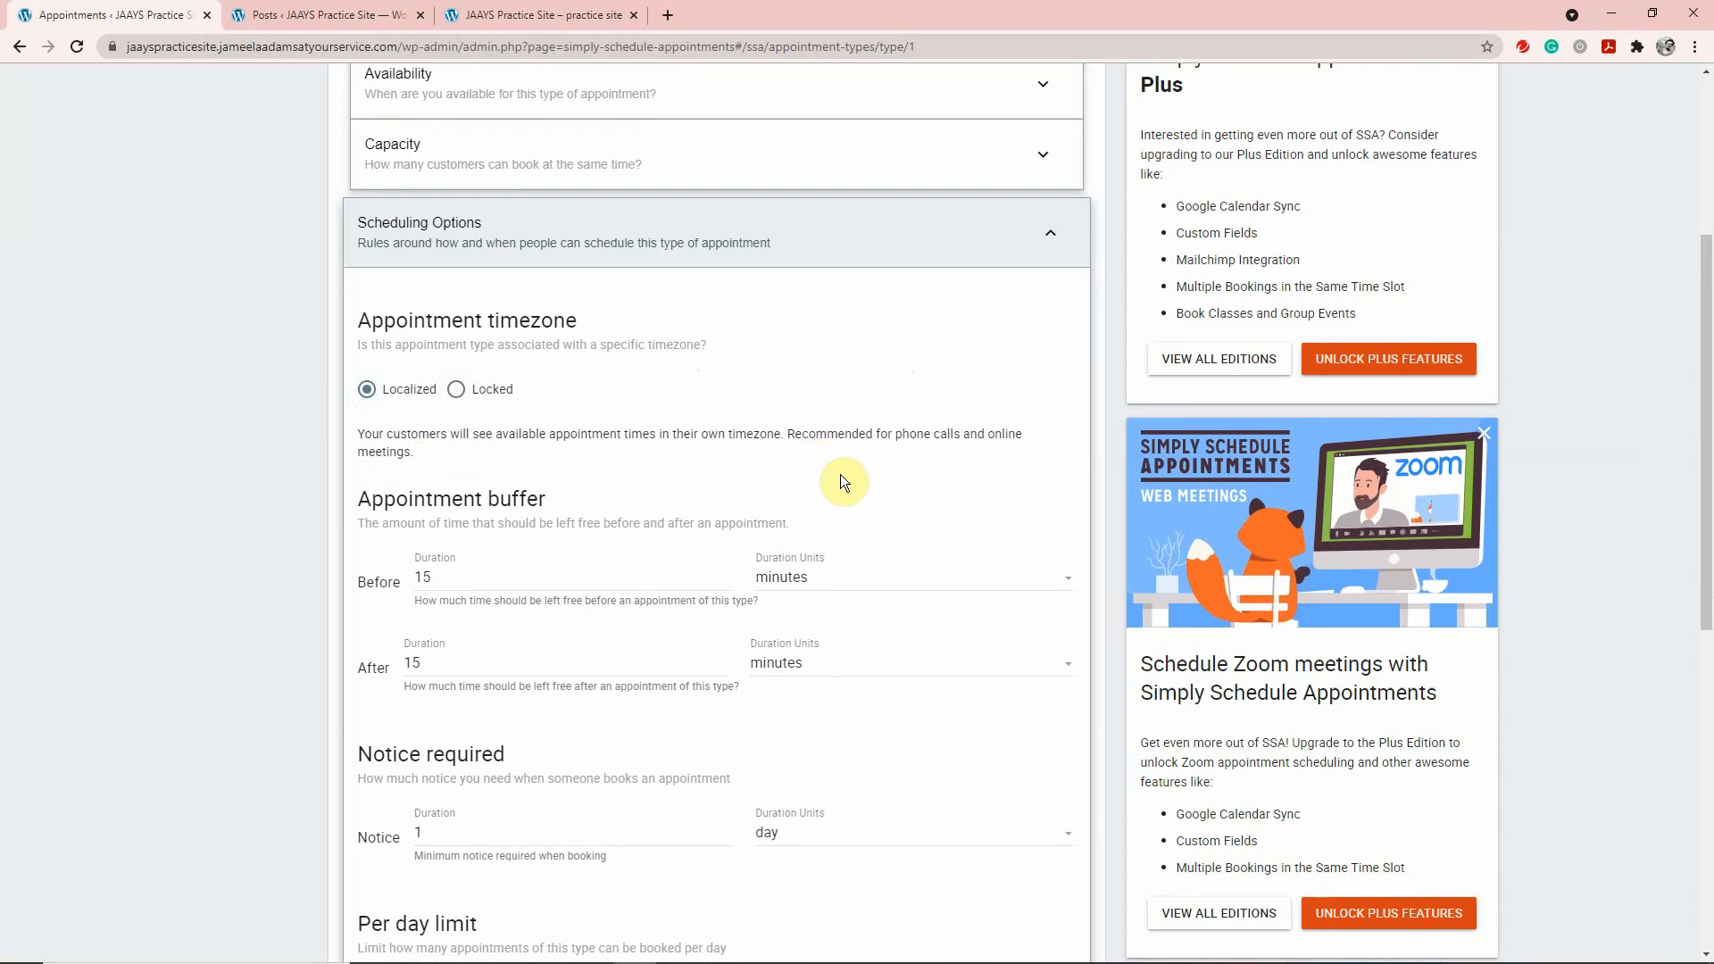
# Examine the duration unit choices for the appointment buffer before and after an appointment
pyautogui.scroll(-2, 906, 506)
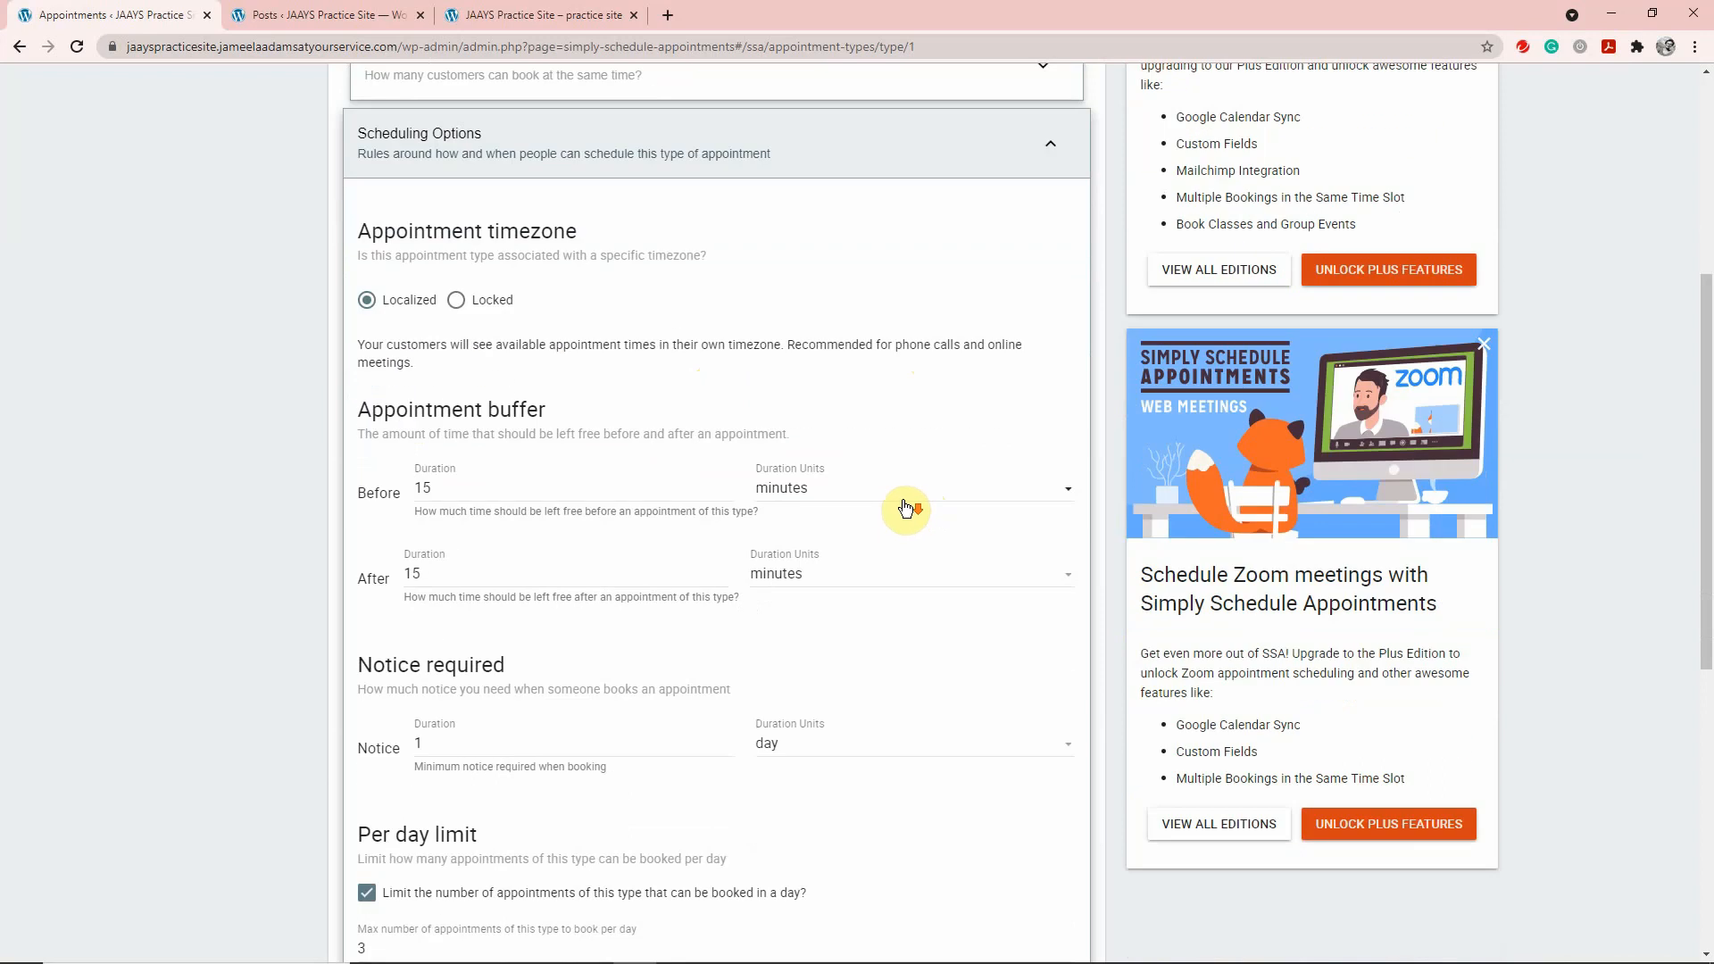
pyautogui.scroll(-1, 896, 505)
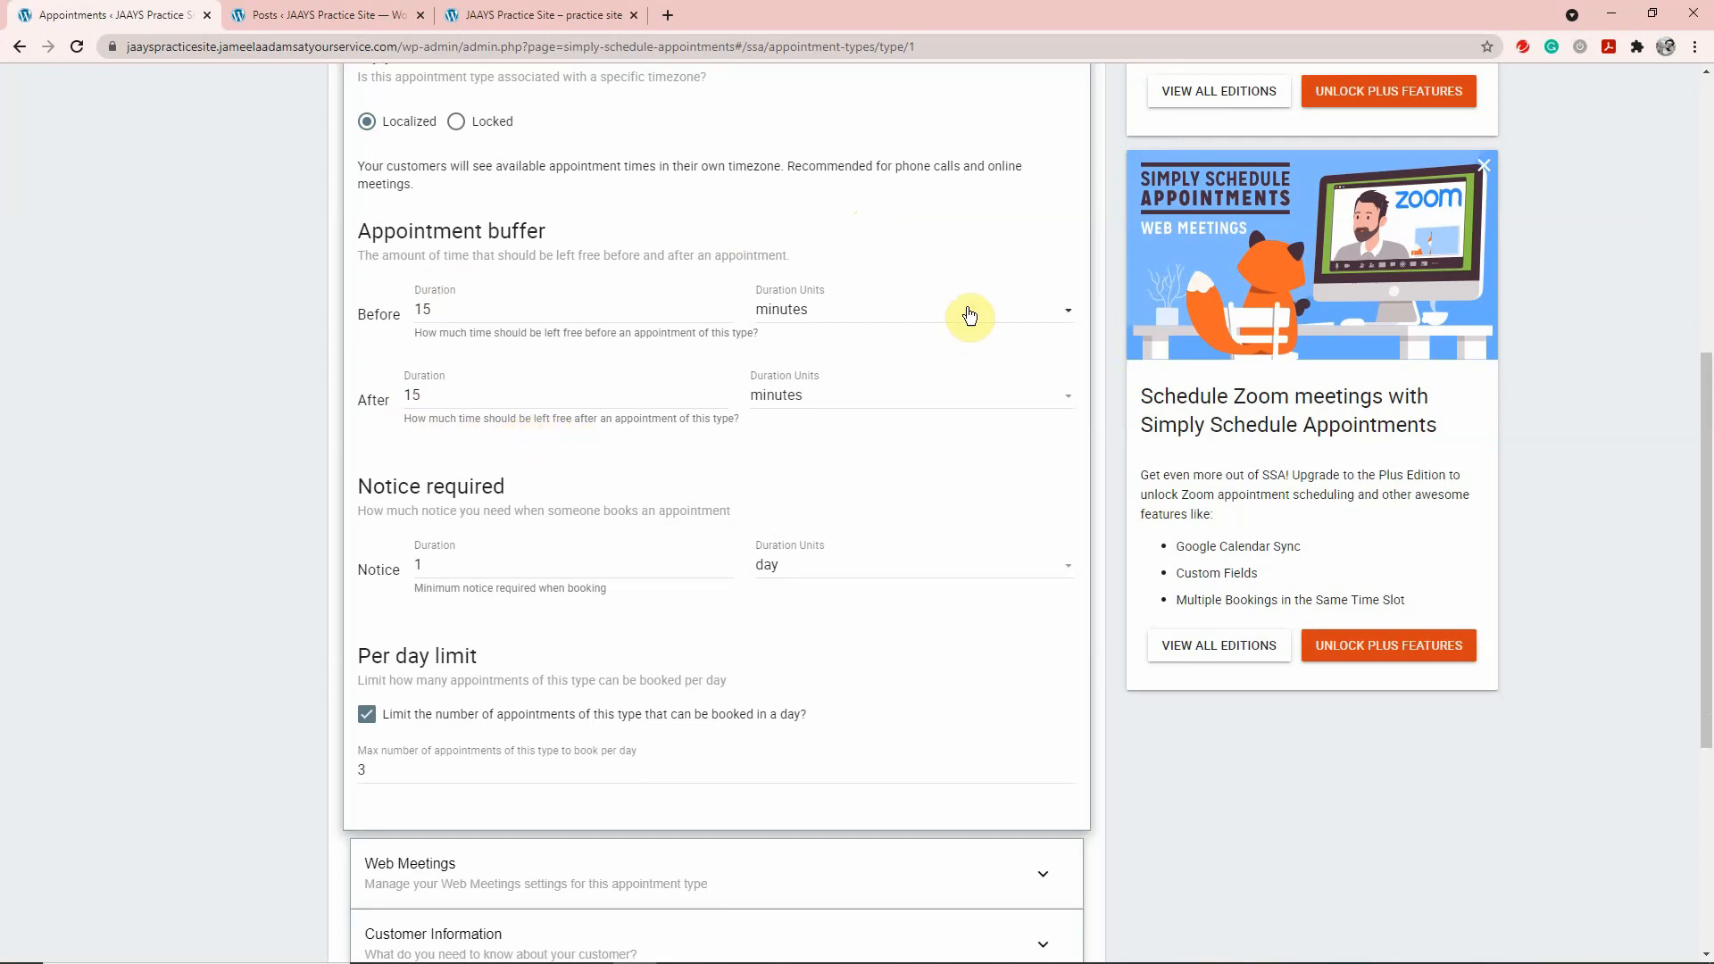
pyautogui.click(1069, 312)
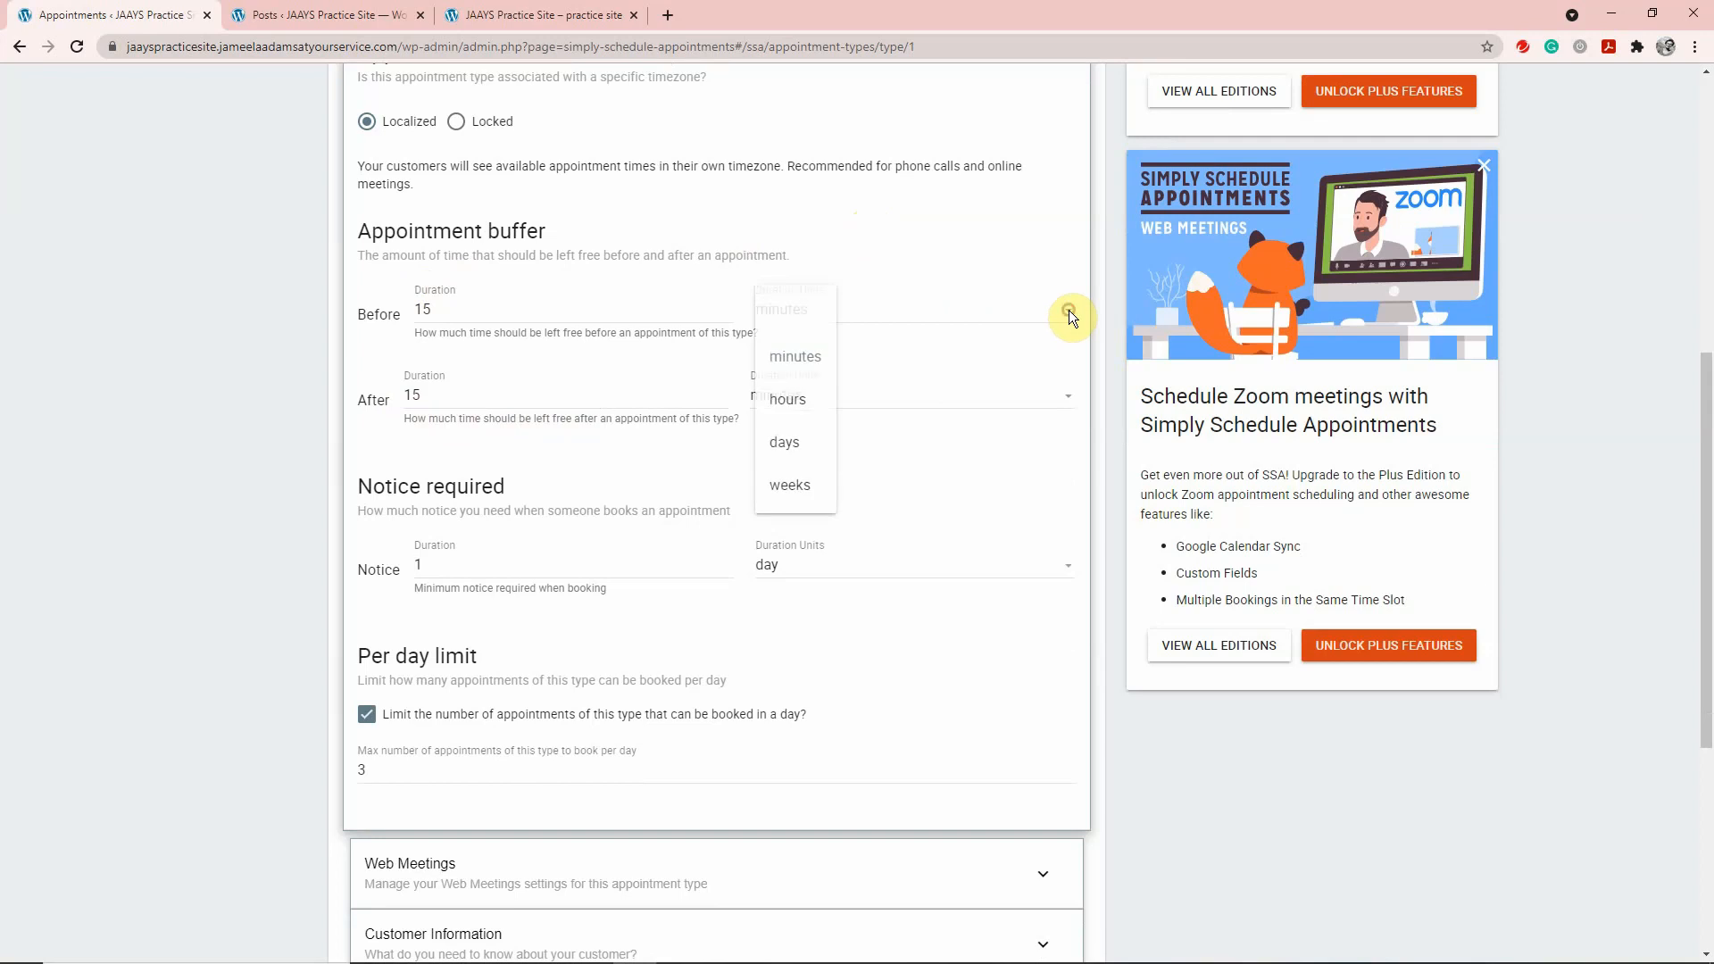
pyautogui.click(1068, 311)
pyautogui.click(1069, 401)
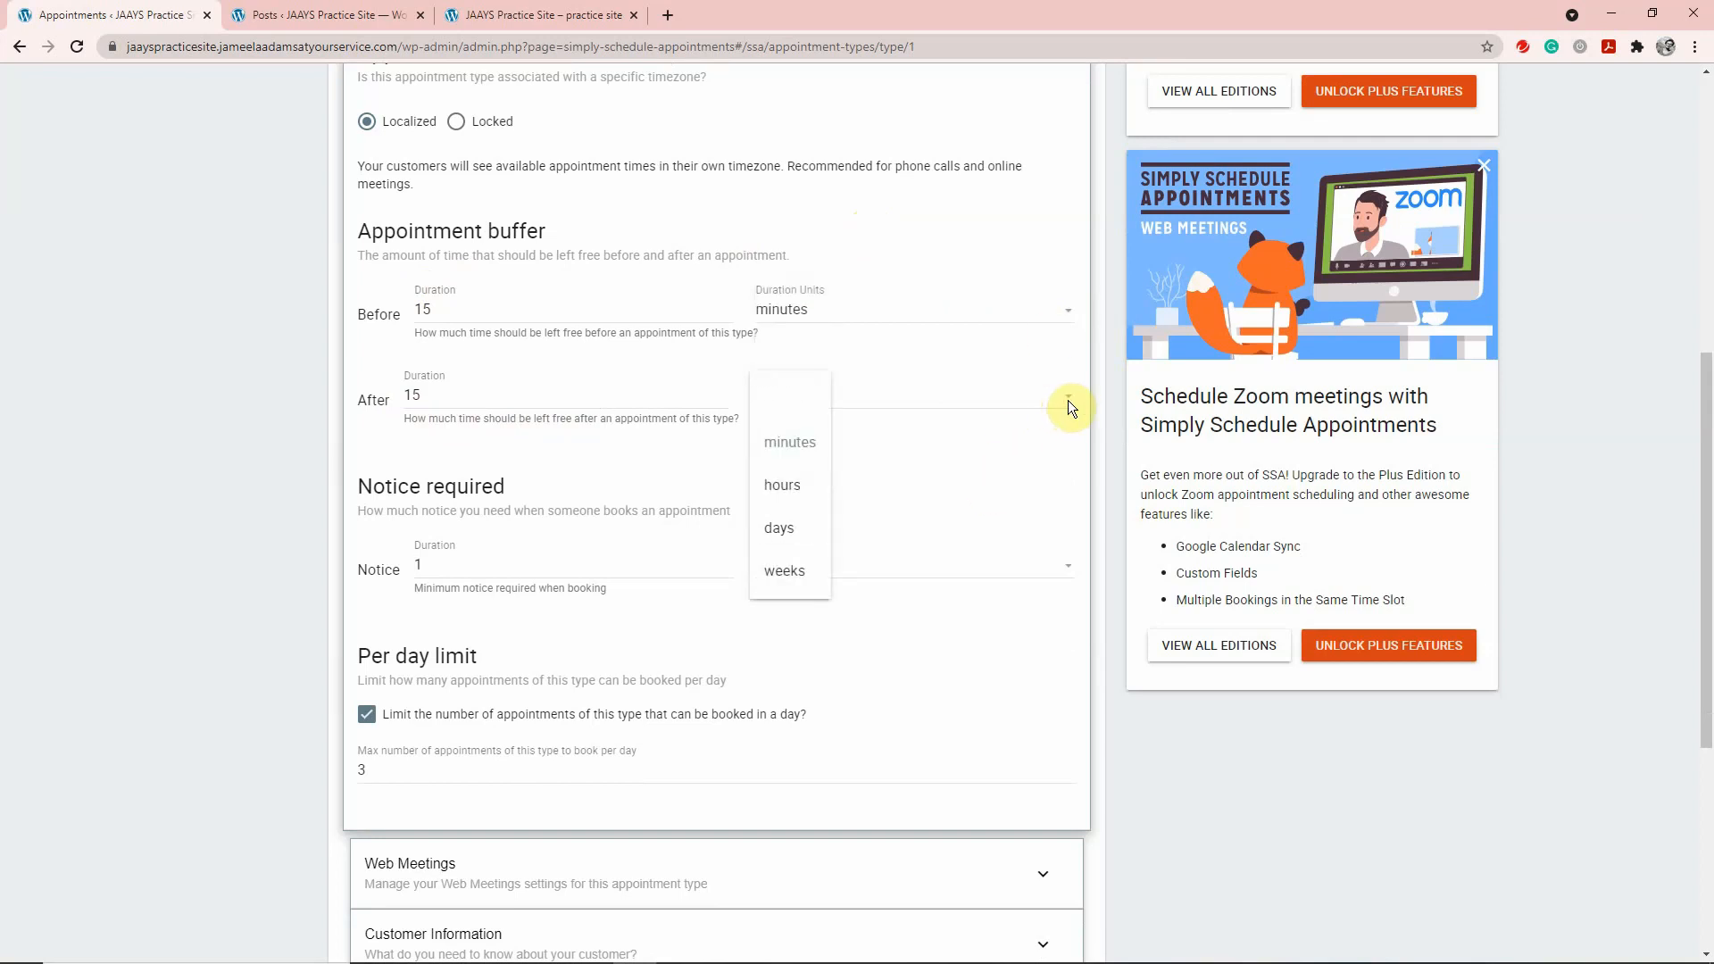
pyautogui.click(1067, 400)
# Examine the required-notice unit choices and the per day limit, and collapse Scheduling Options
pyautogui.scroll(-1, 955, 478)
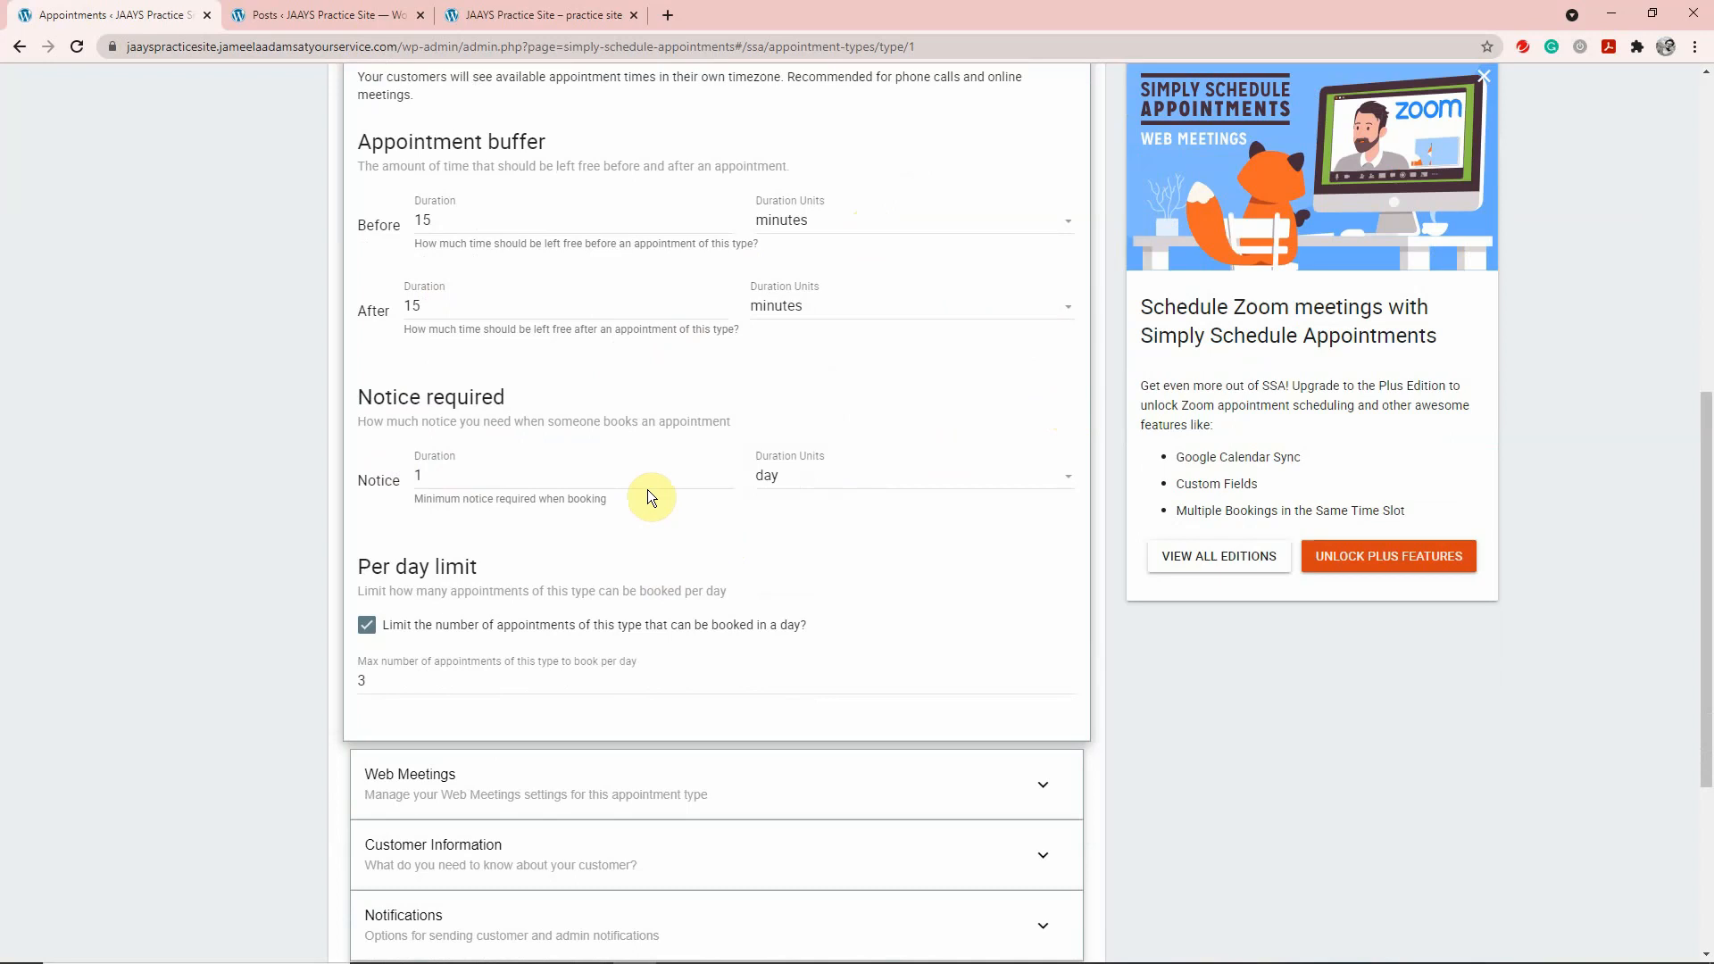
pyautogui.click(1065, 477)
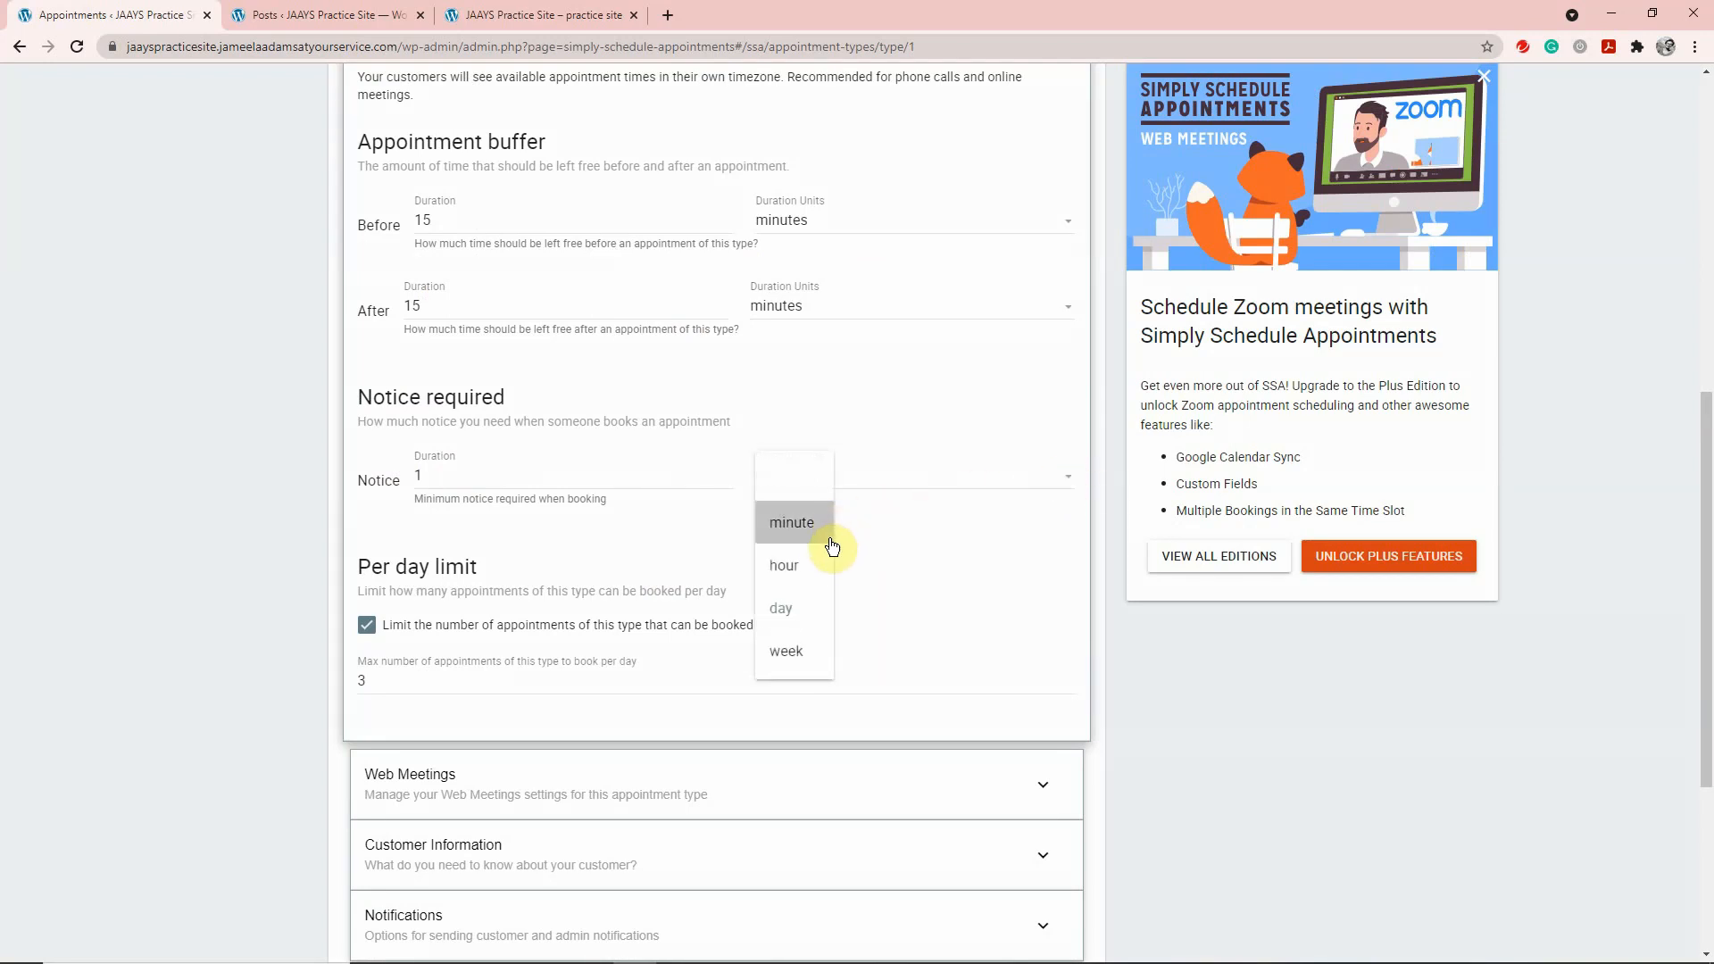
pyautogui.click(1068, 480)
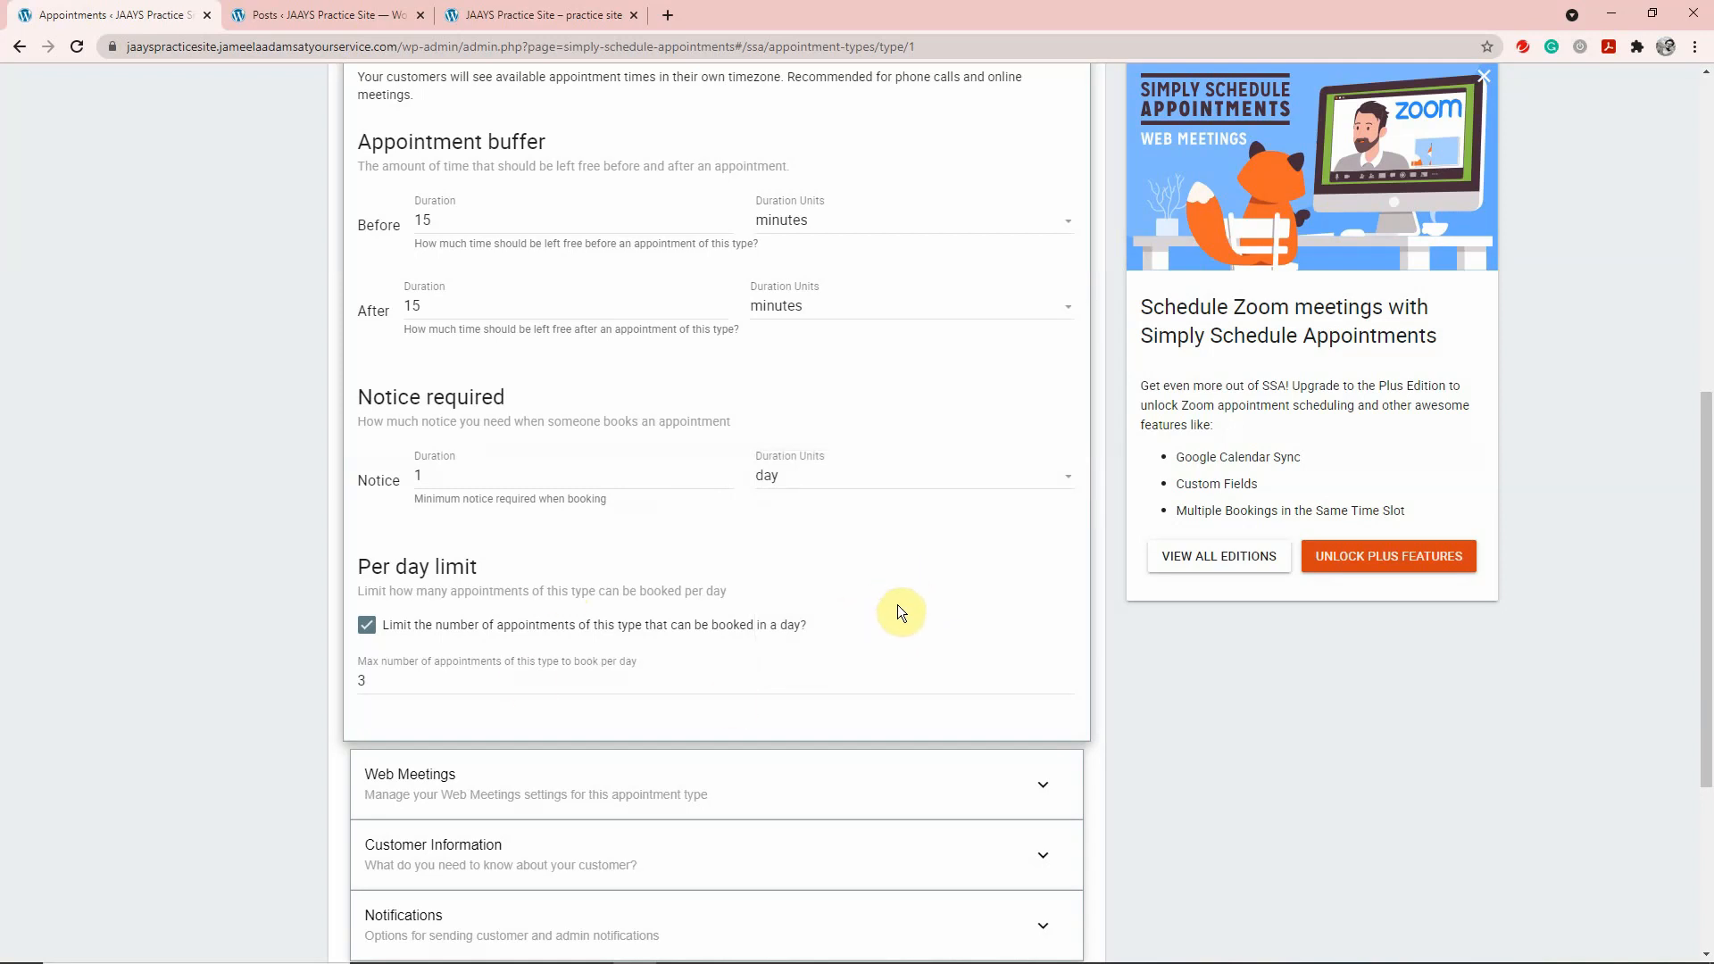
pyautogui.scroll(-1, 939, 577)
pyautogui.scroll(3, 939, 554)
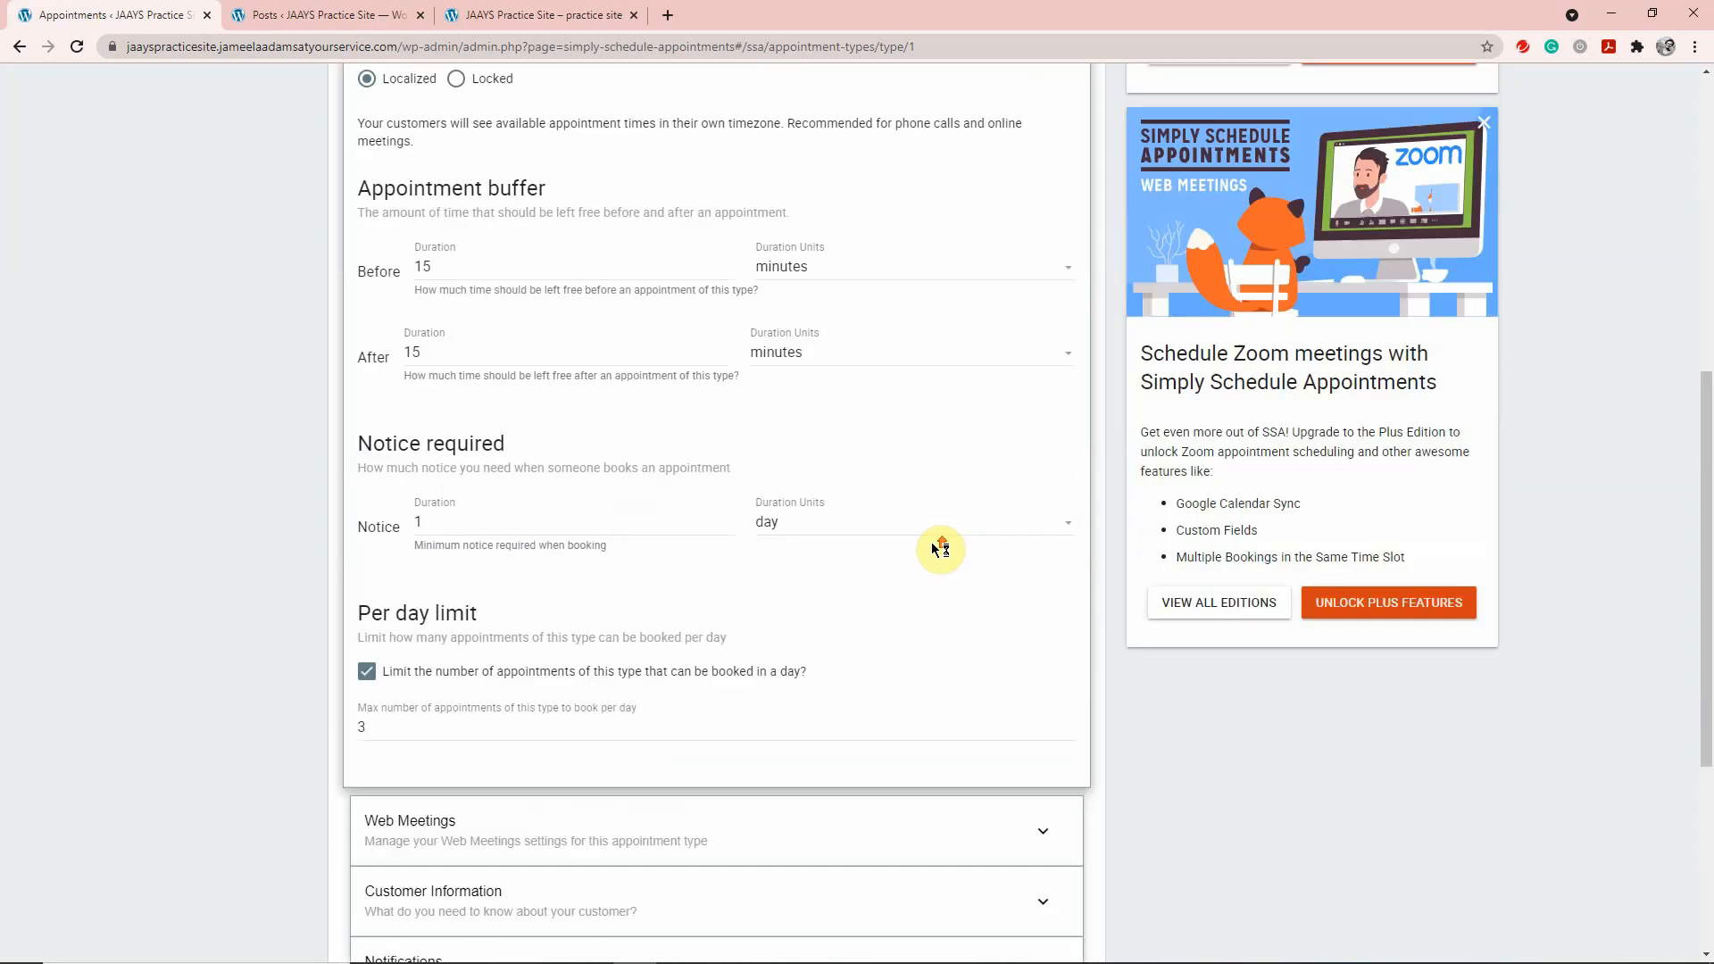
pyautogui.scroll(3, 955, 338)
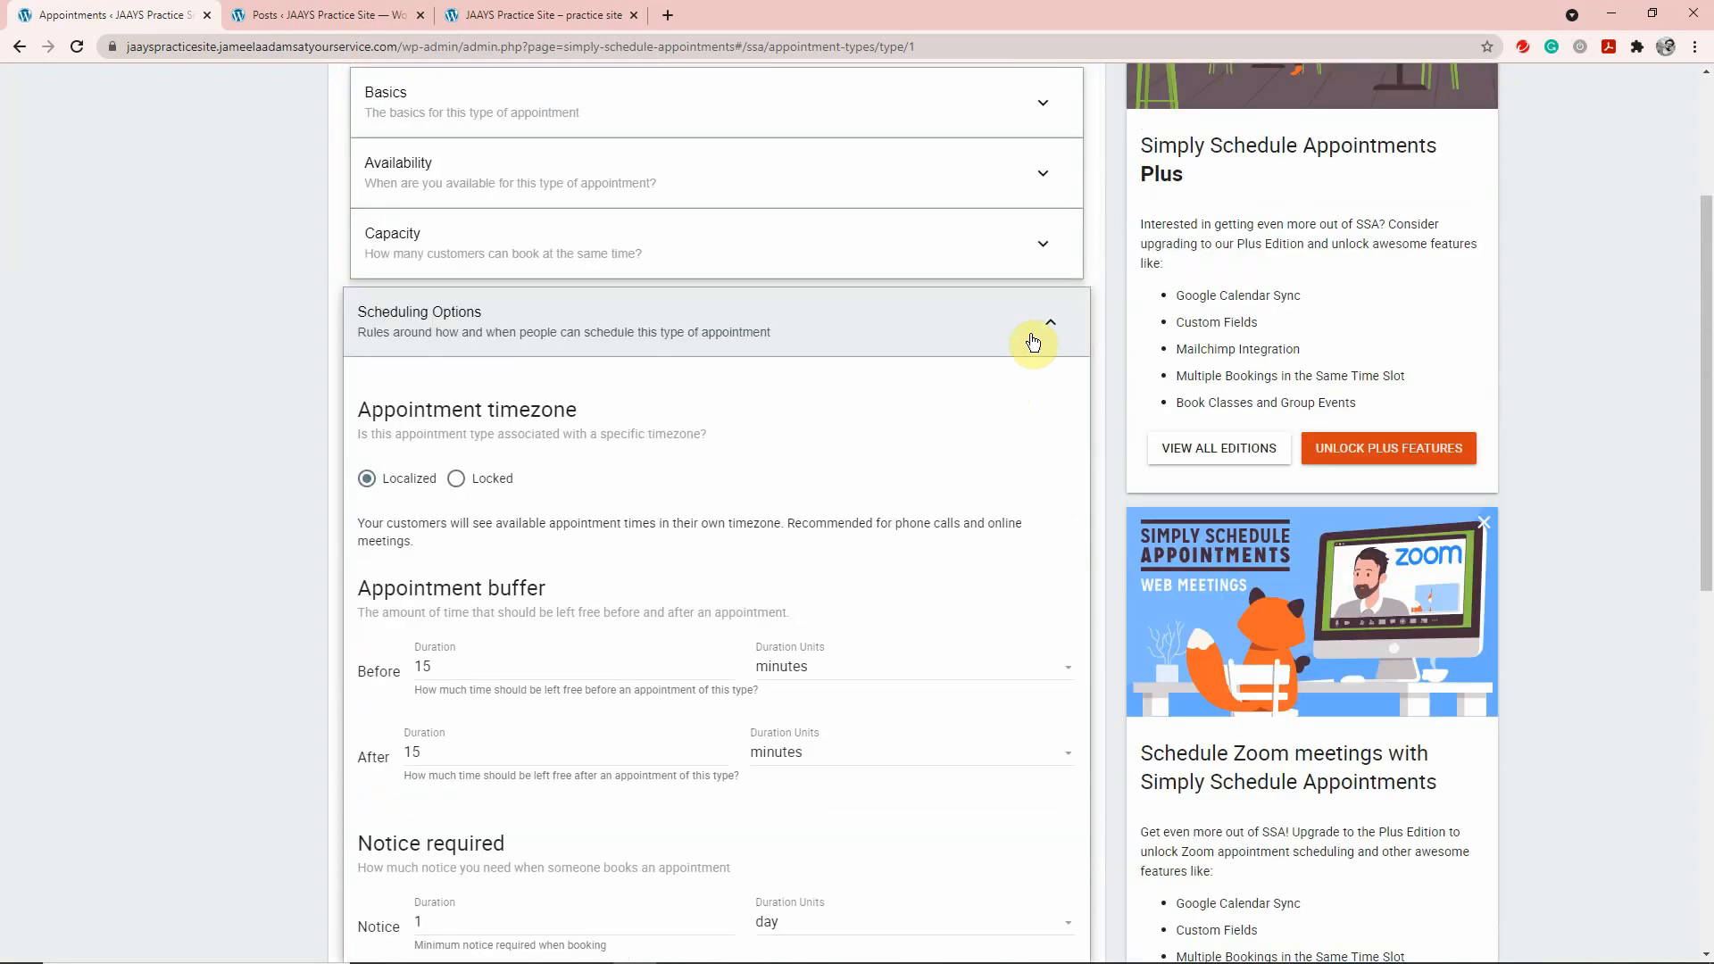
pyautogui.click(1046, 320)
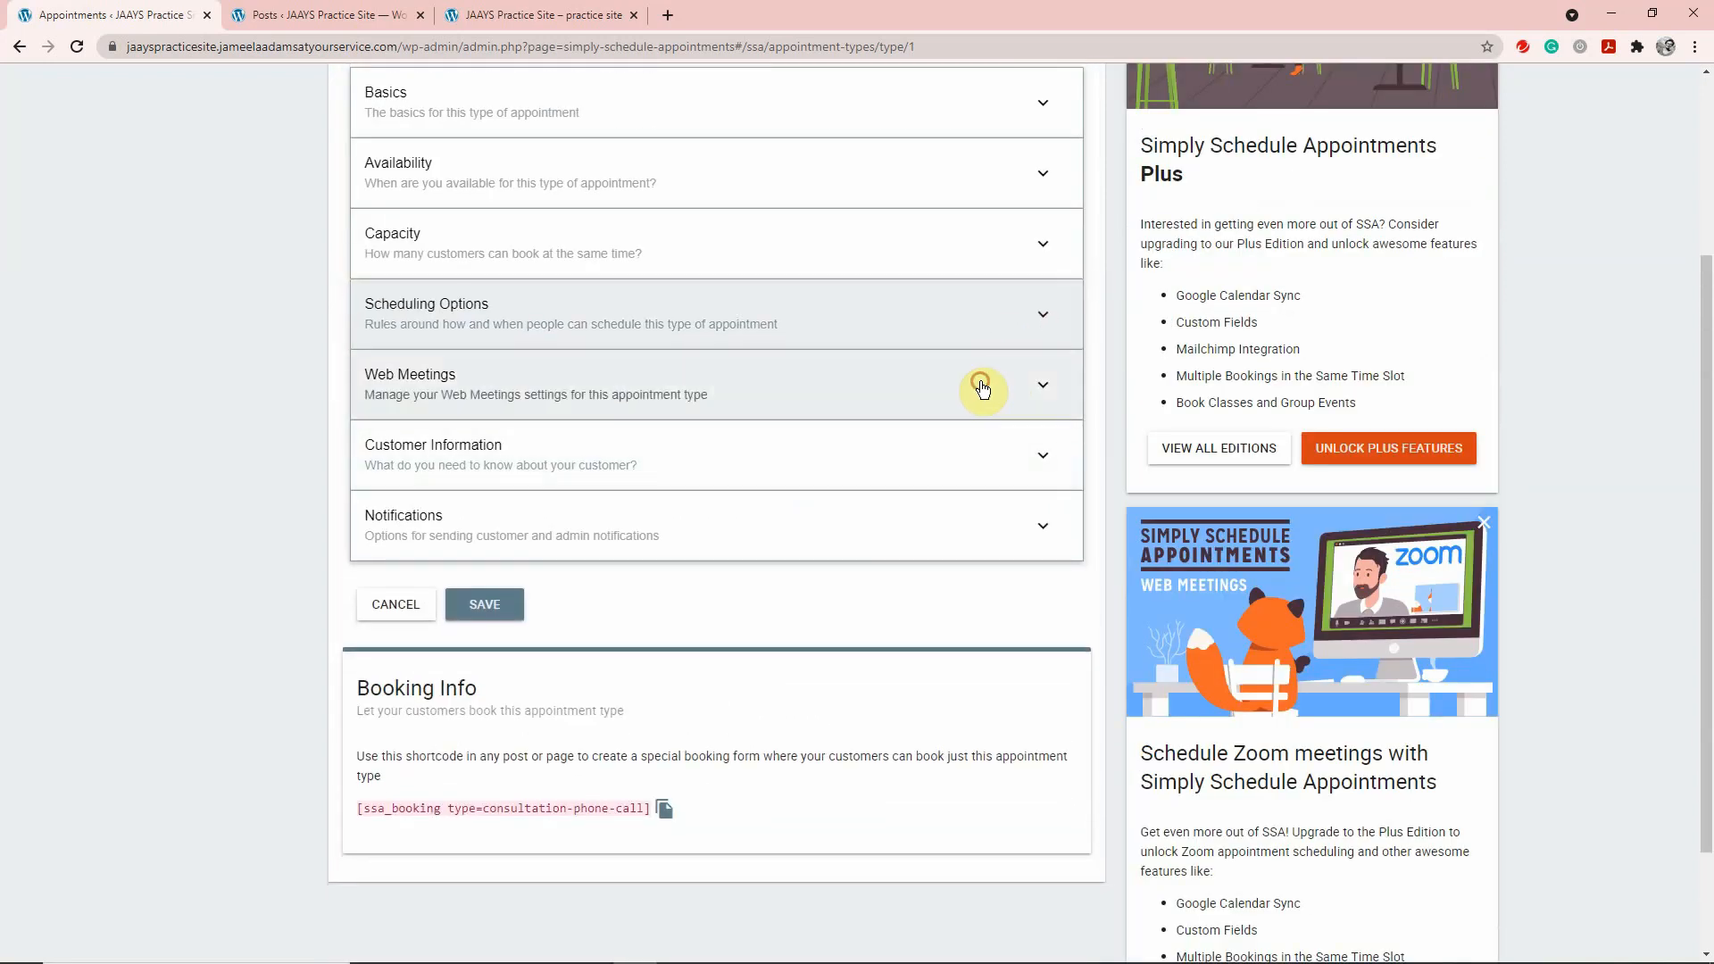
# Review the Web Meetings choices, viewing the custom meeting URL field and returning to Do not create a meeting URL
pyautogui.click(979, 384)
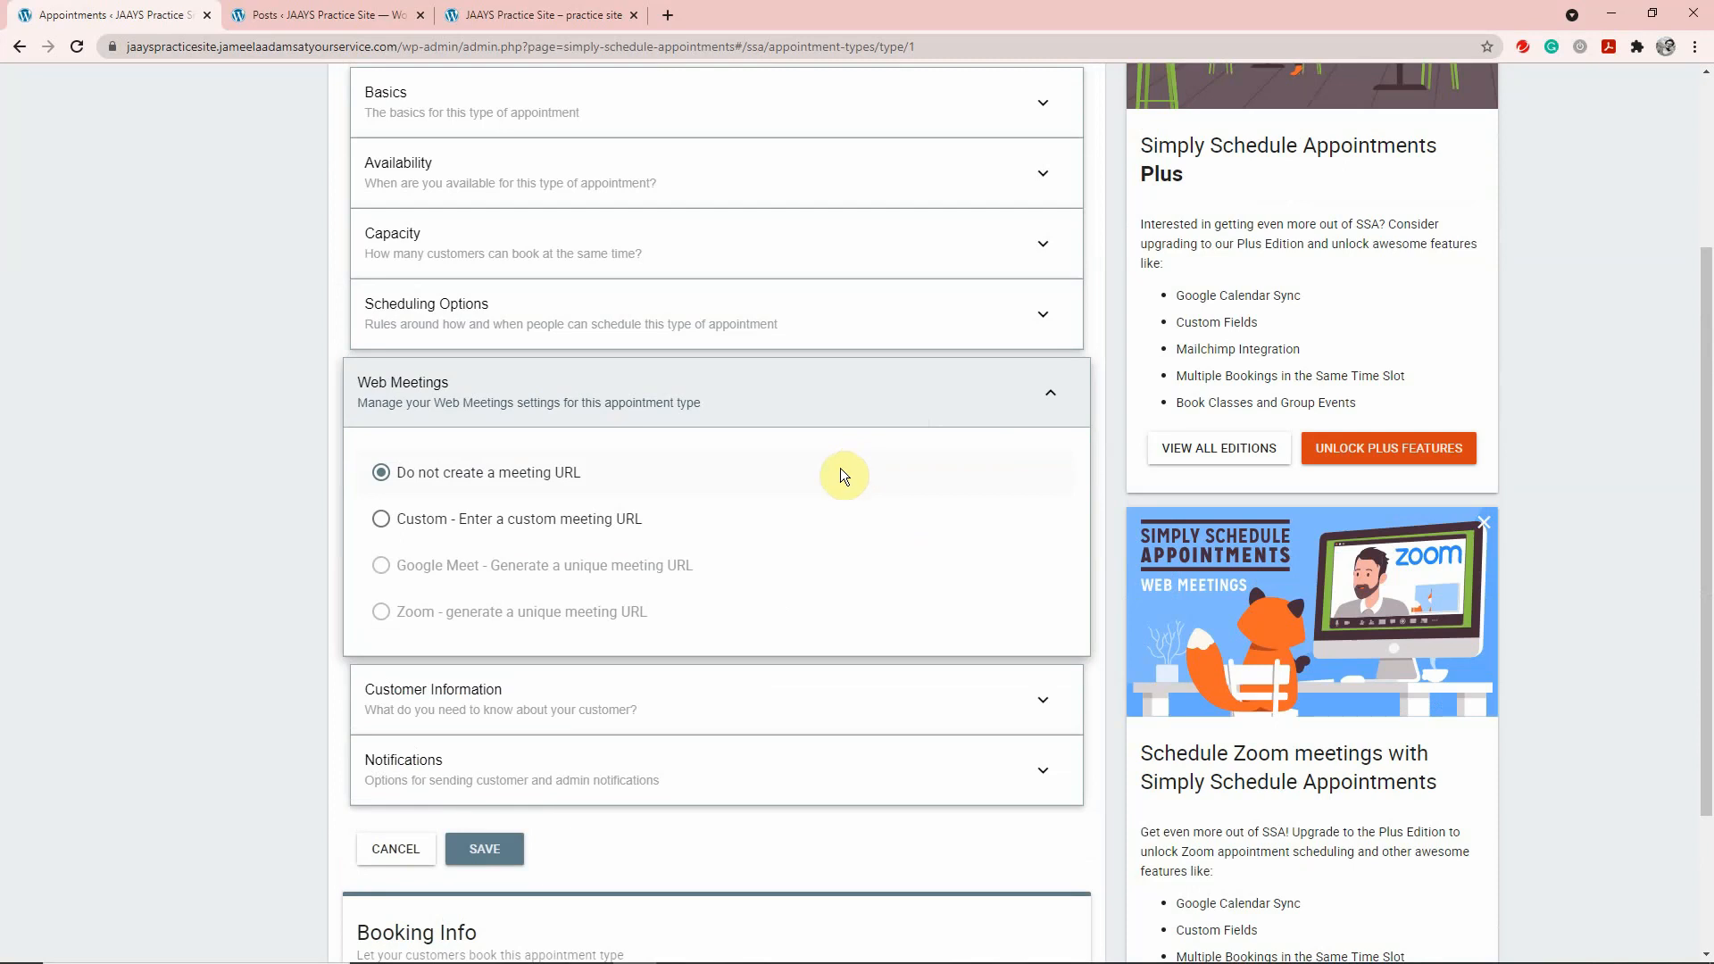
pyautogui.click(371, 526)
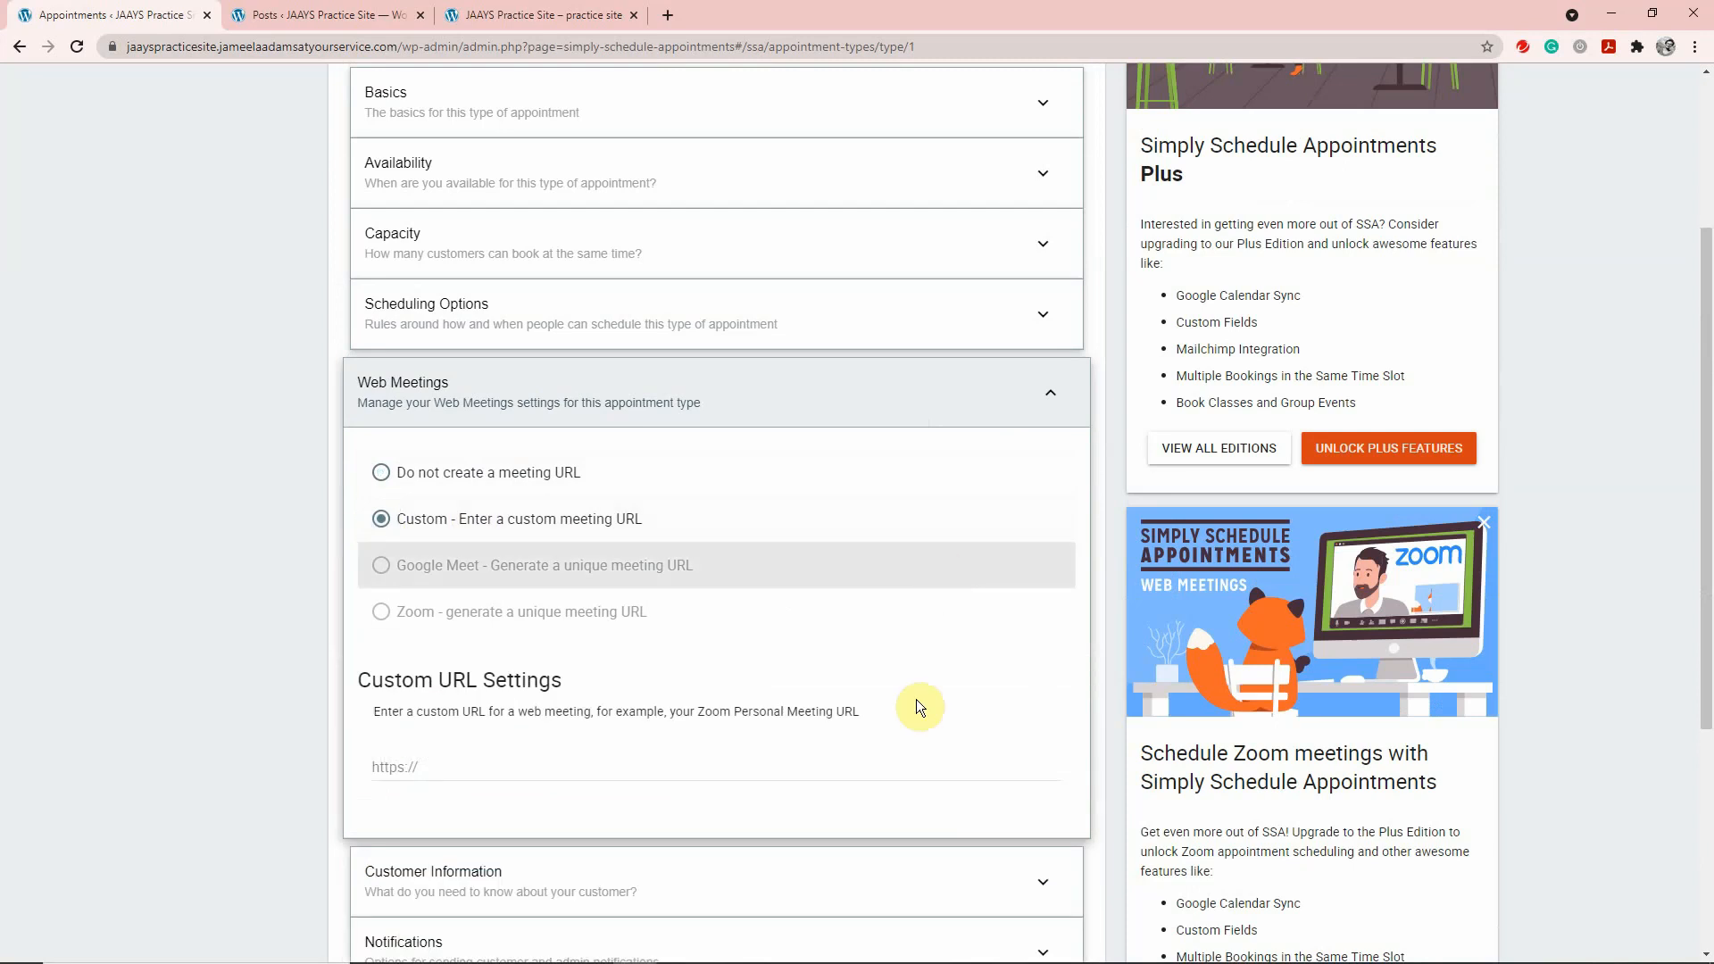
pyautogui.click(517, 768)
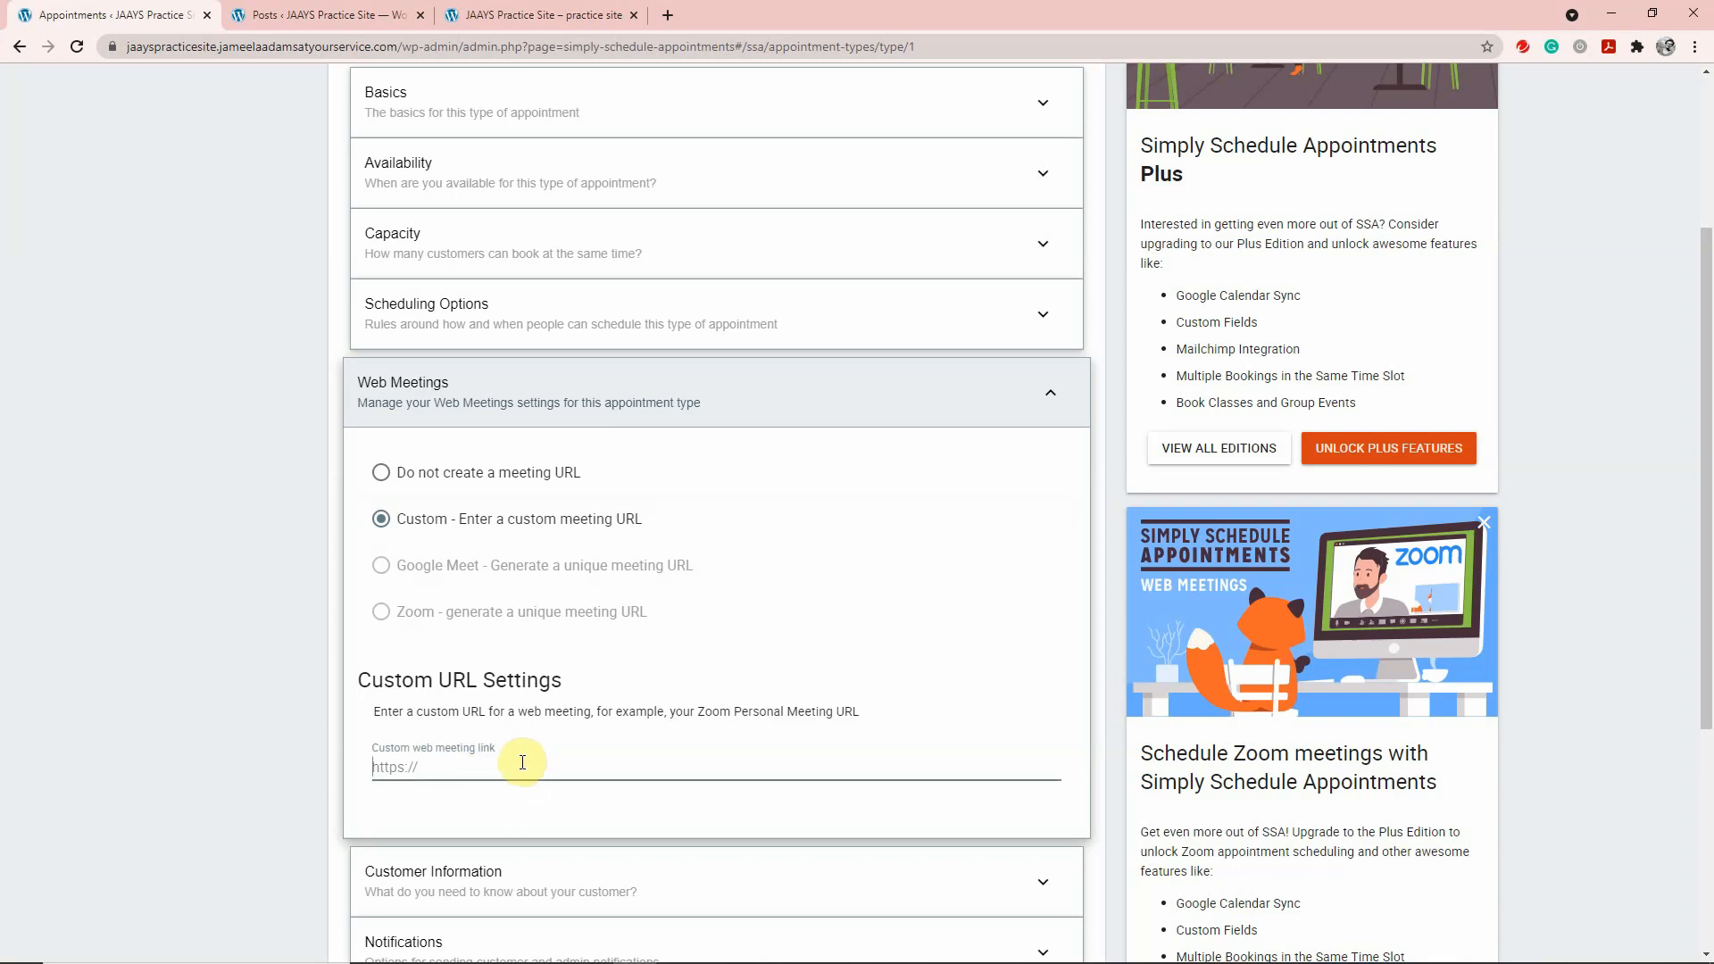
pyautogui.click(376, 485)
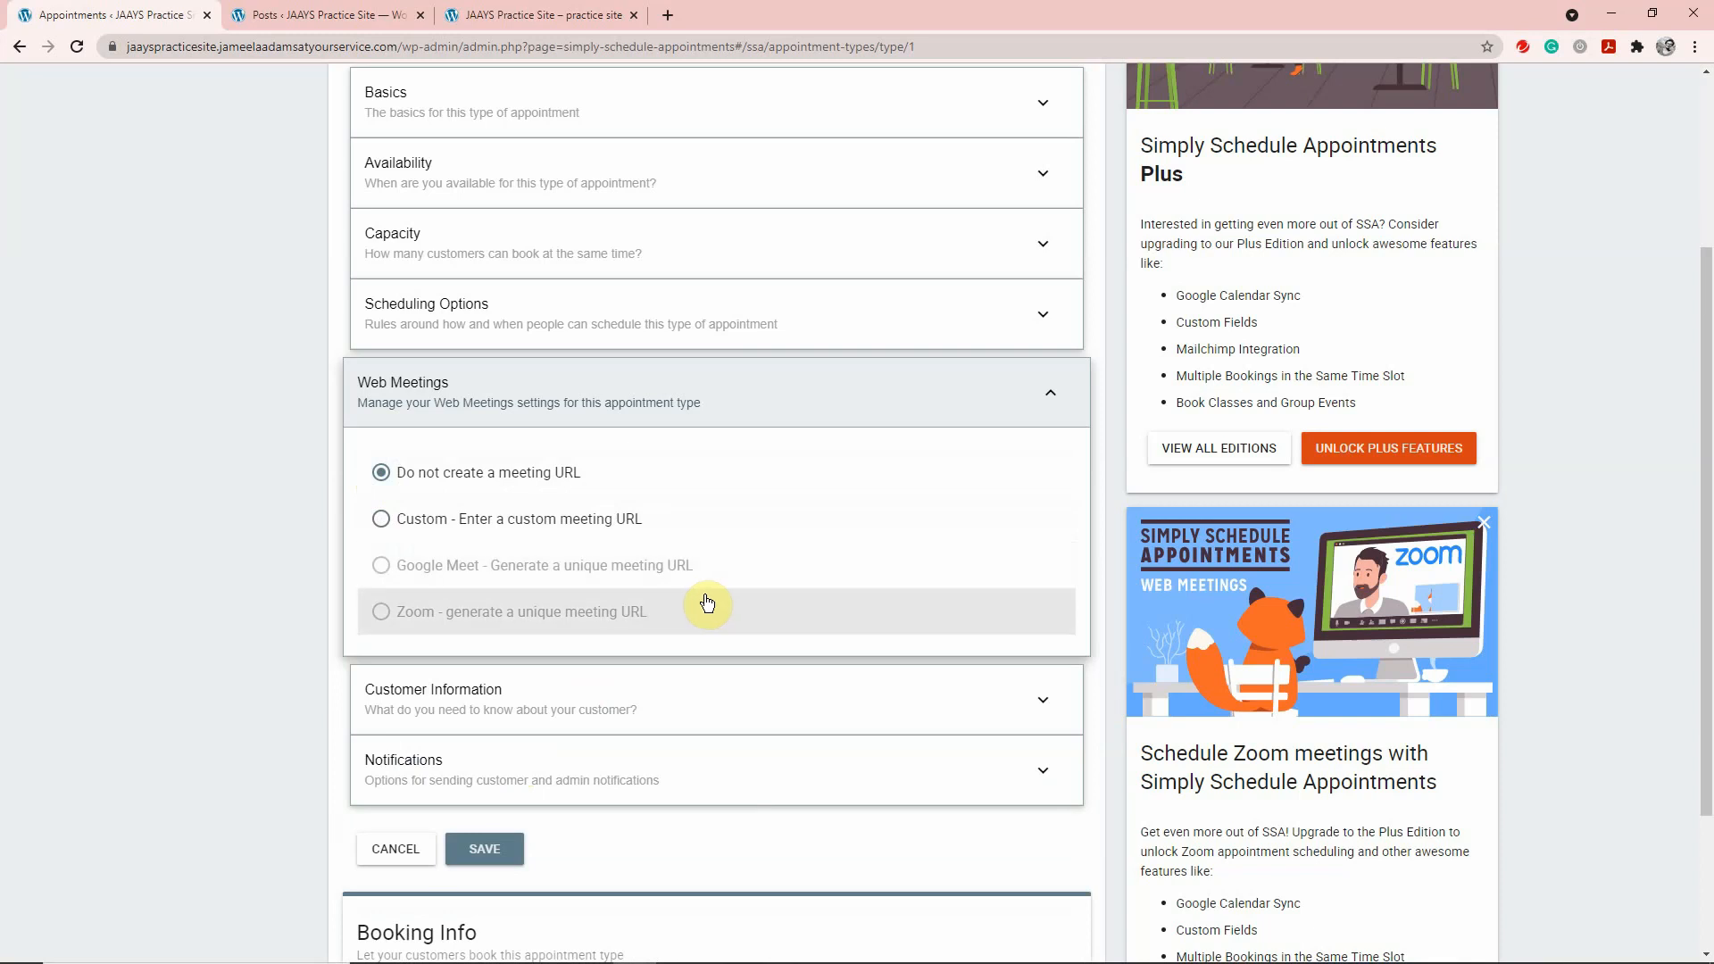
pyautogui.scroll(-1, 1434, 775)
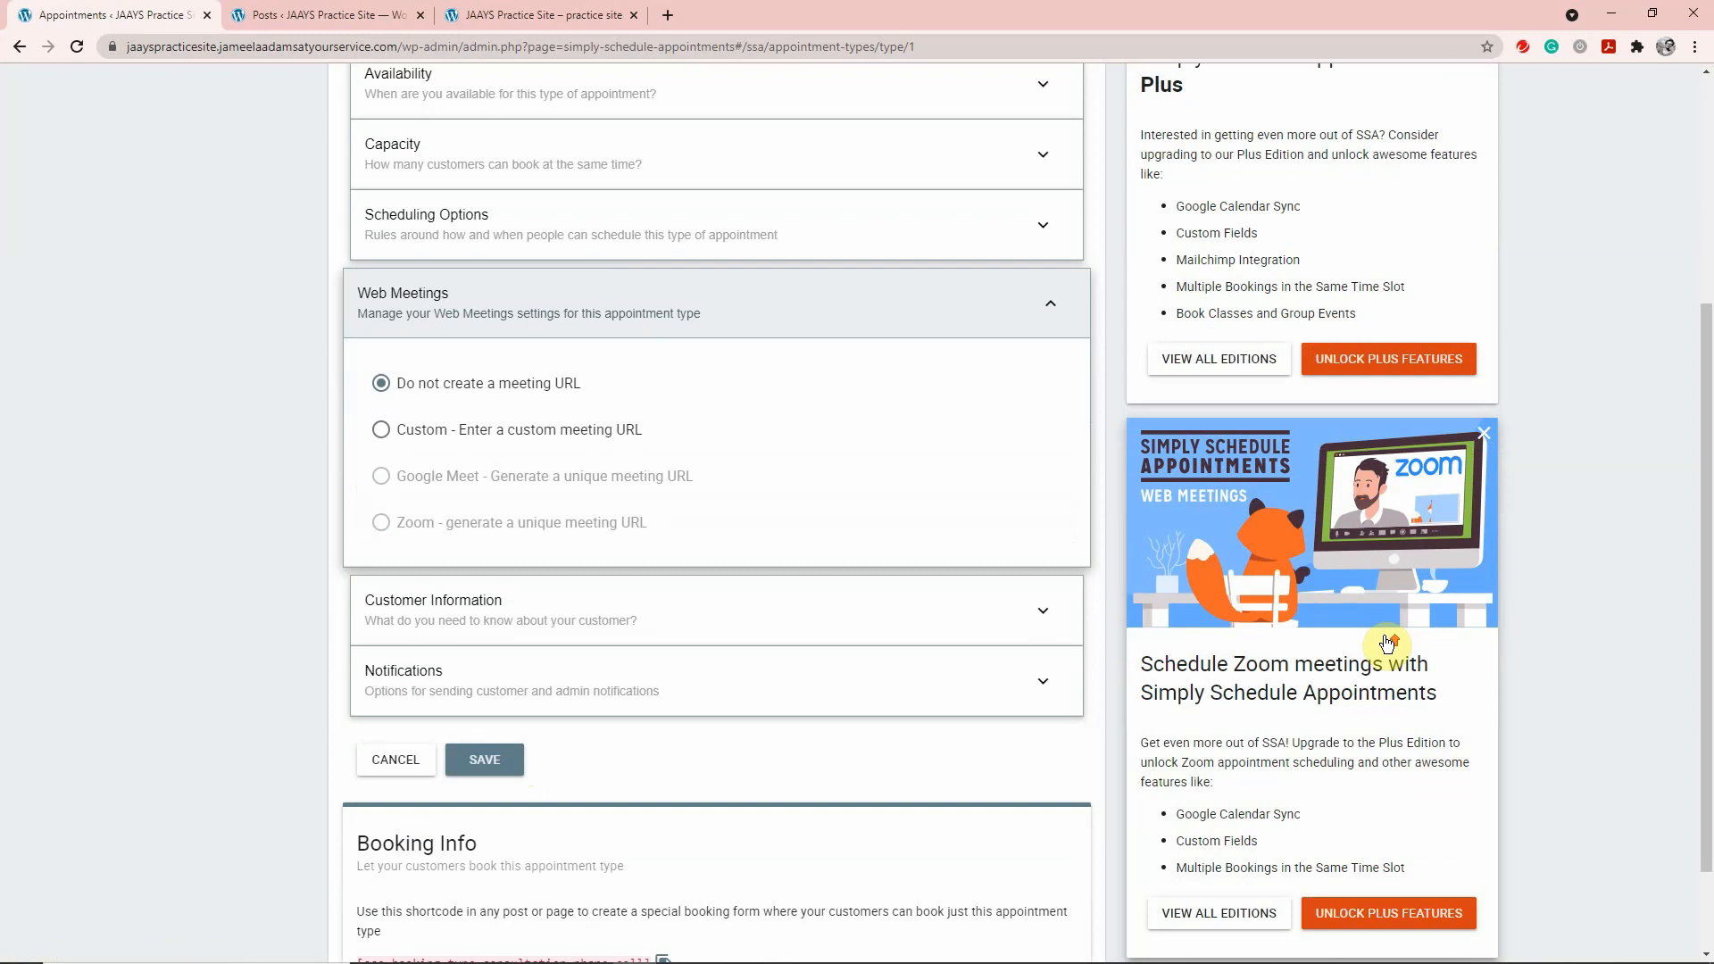
# Close the Web Meetings settings and review which Customer Information fields are displayed and required, collapsing that section again
pyautogui.scroll(1, 1452, 528)
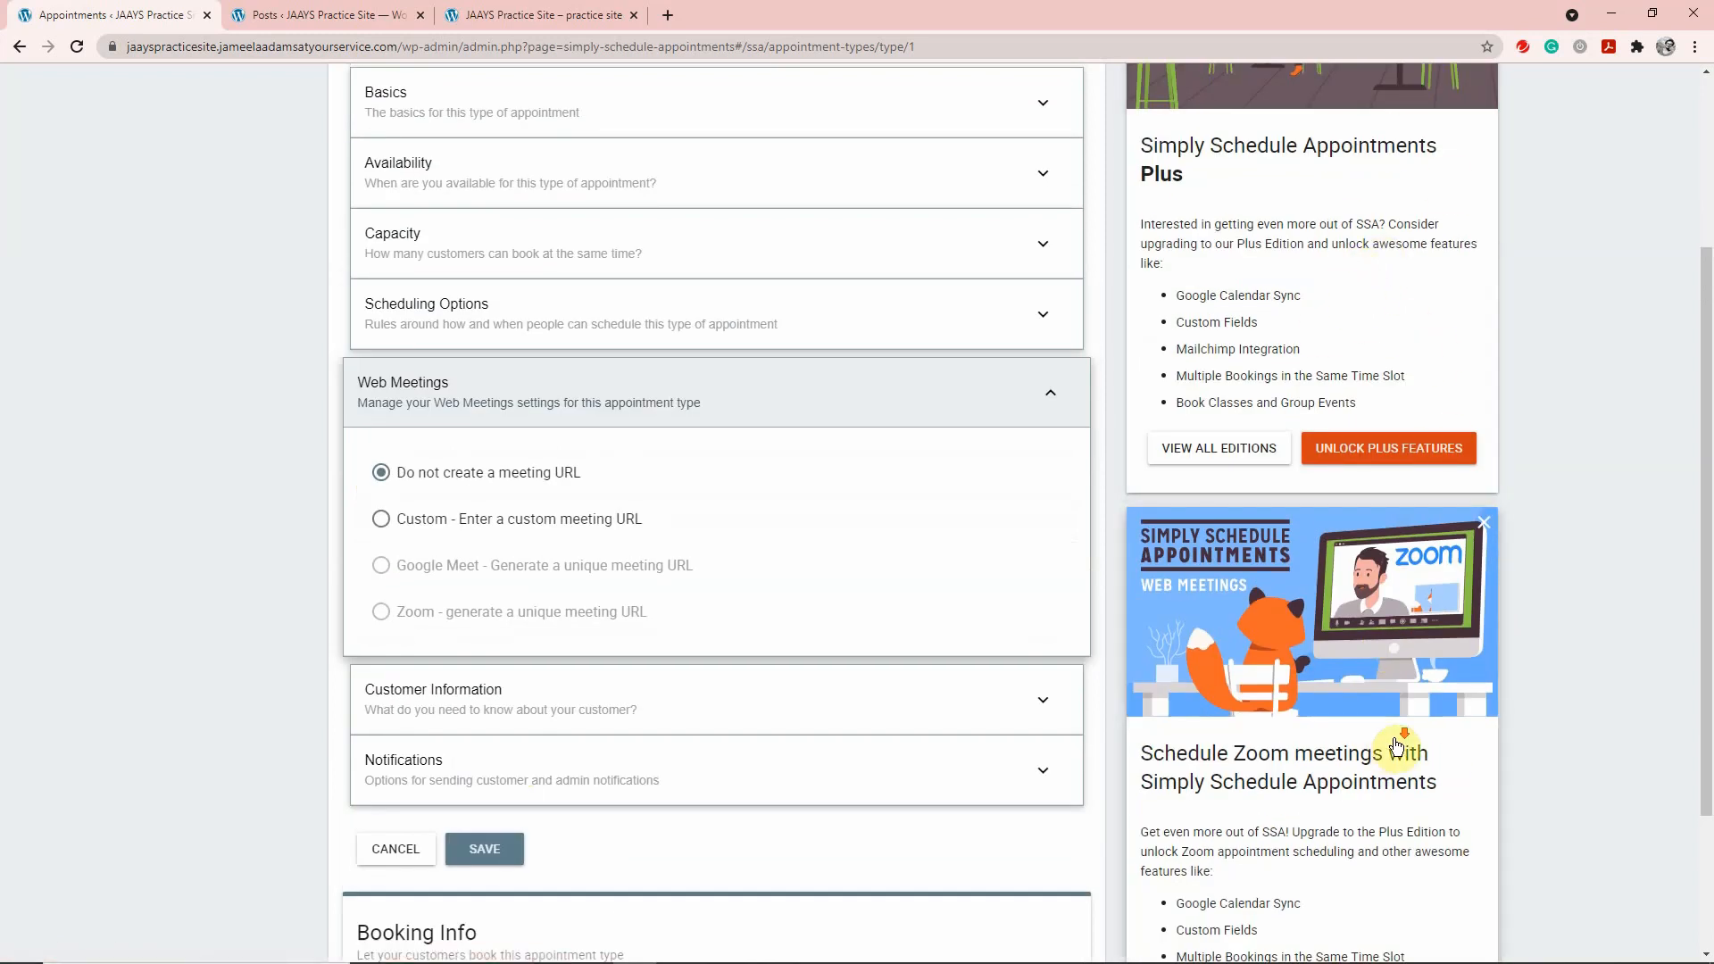
pyautogui.scroll(-2, 1341, 634)
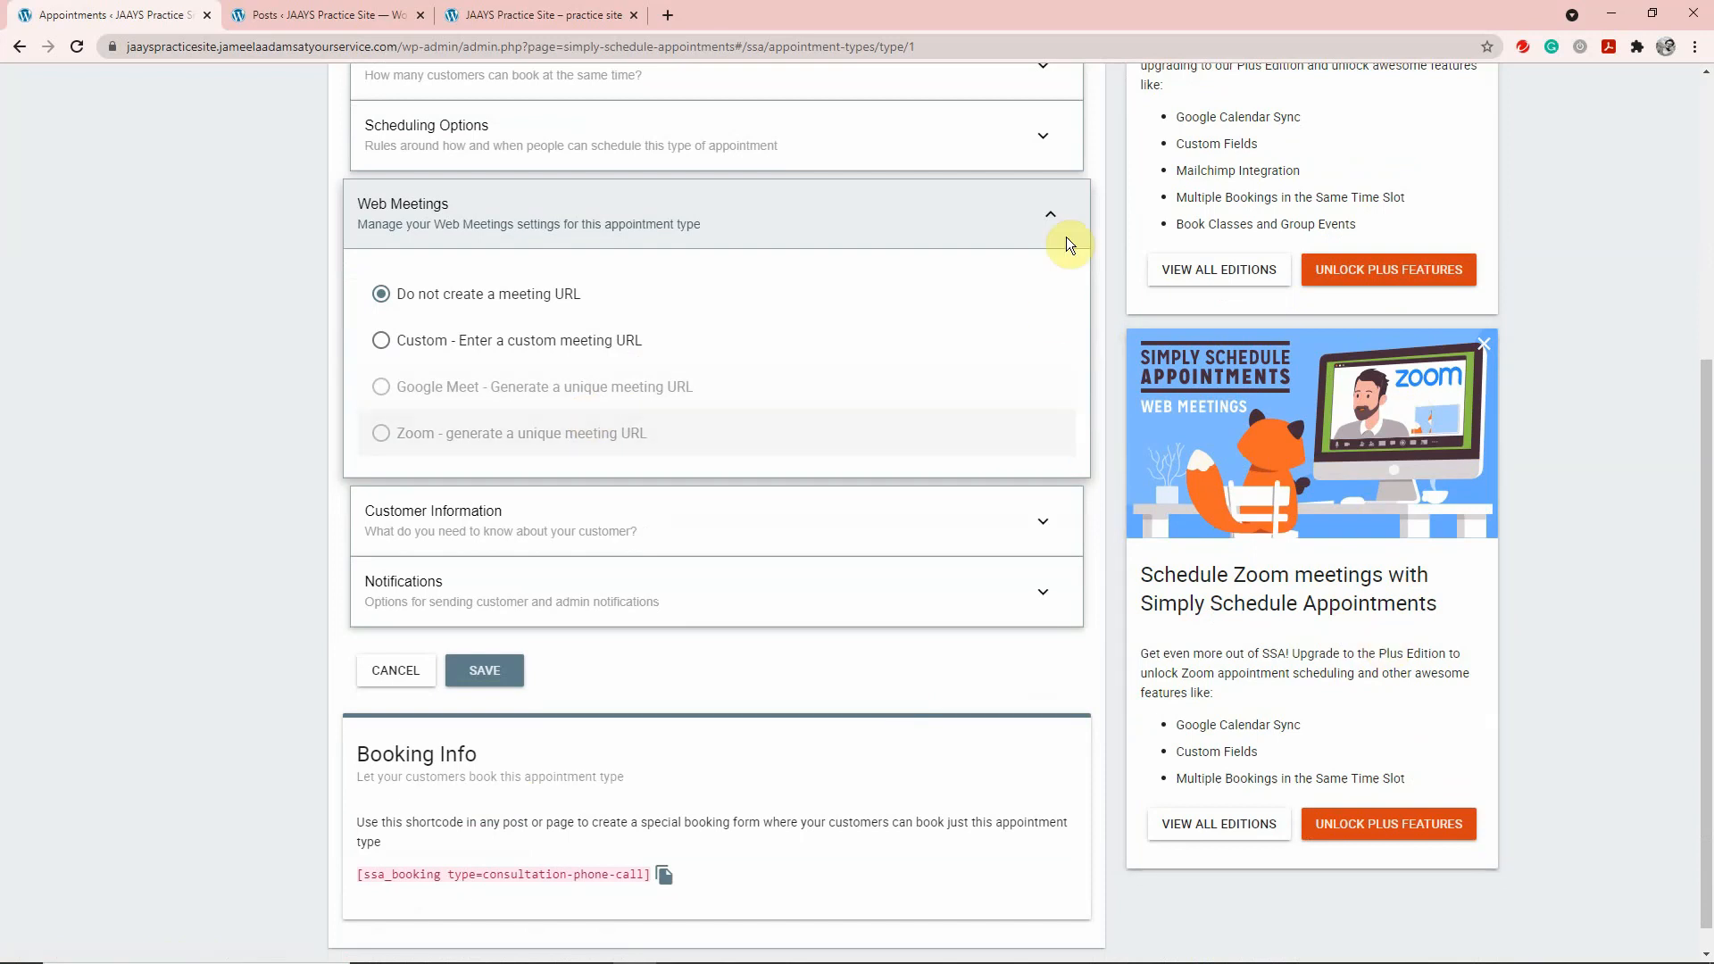
pyautogui.click(1062, 213)
pyautogui.click(1035, 317)
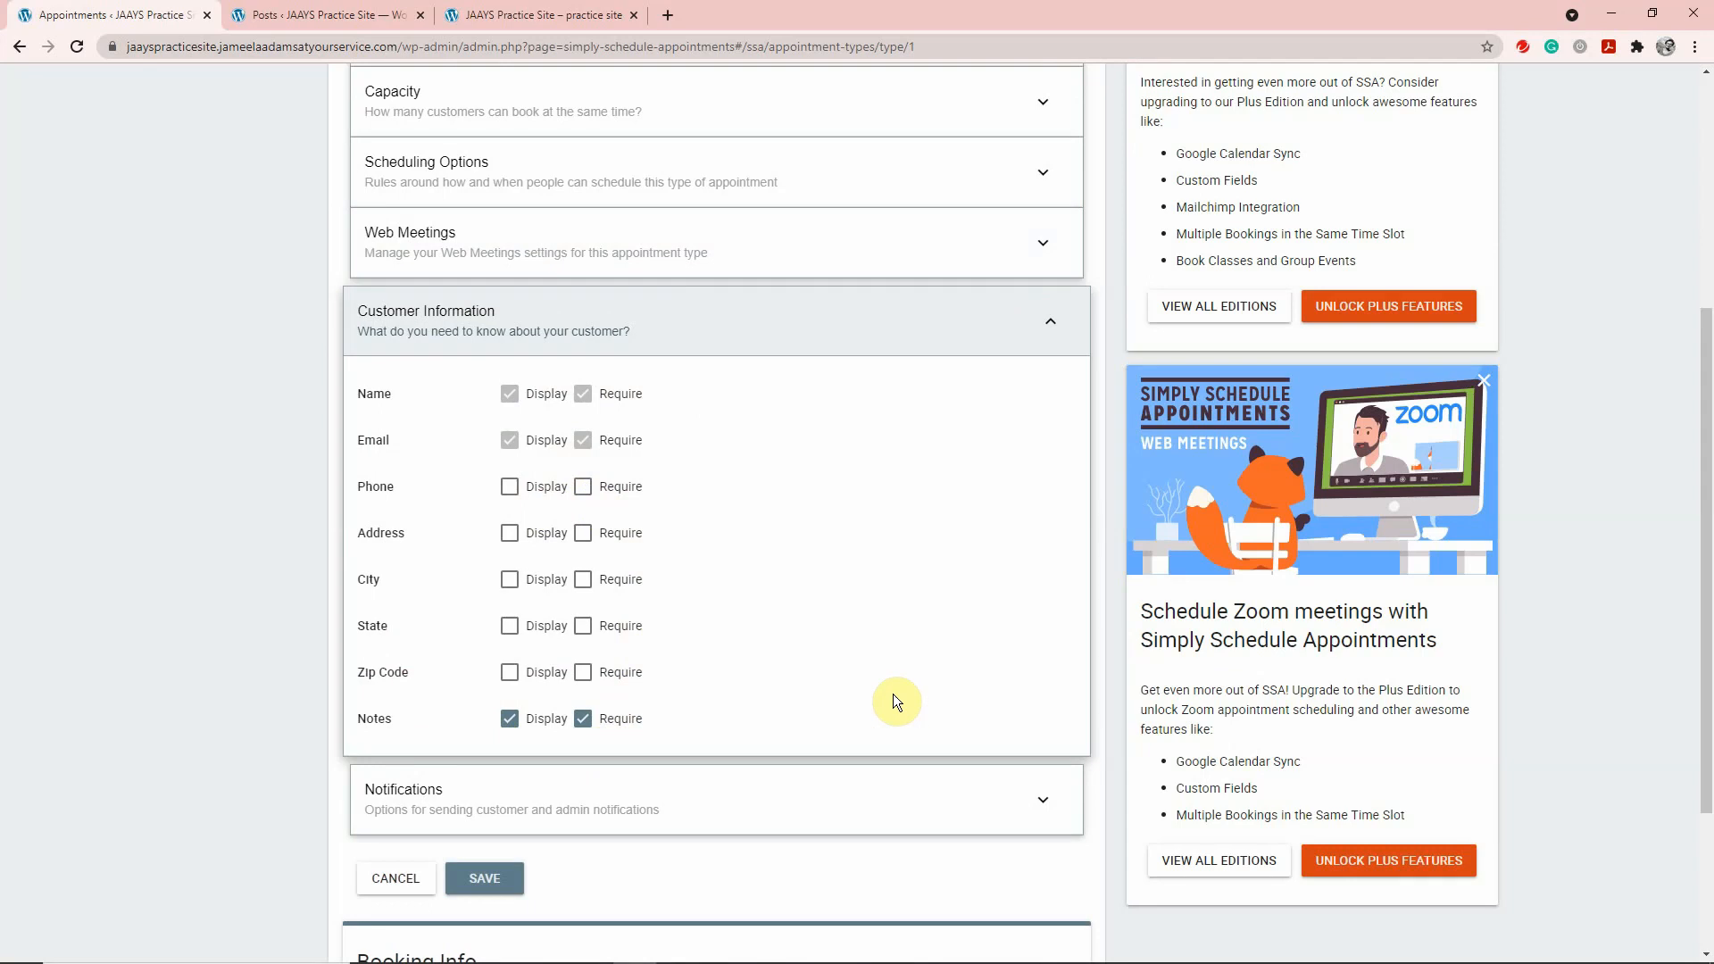
pyautogui.click(1050, 323)
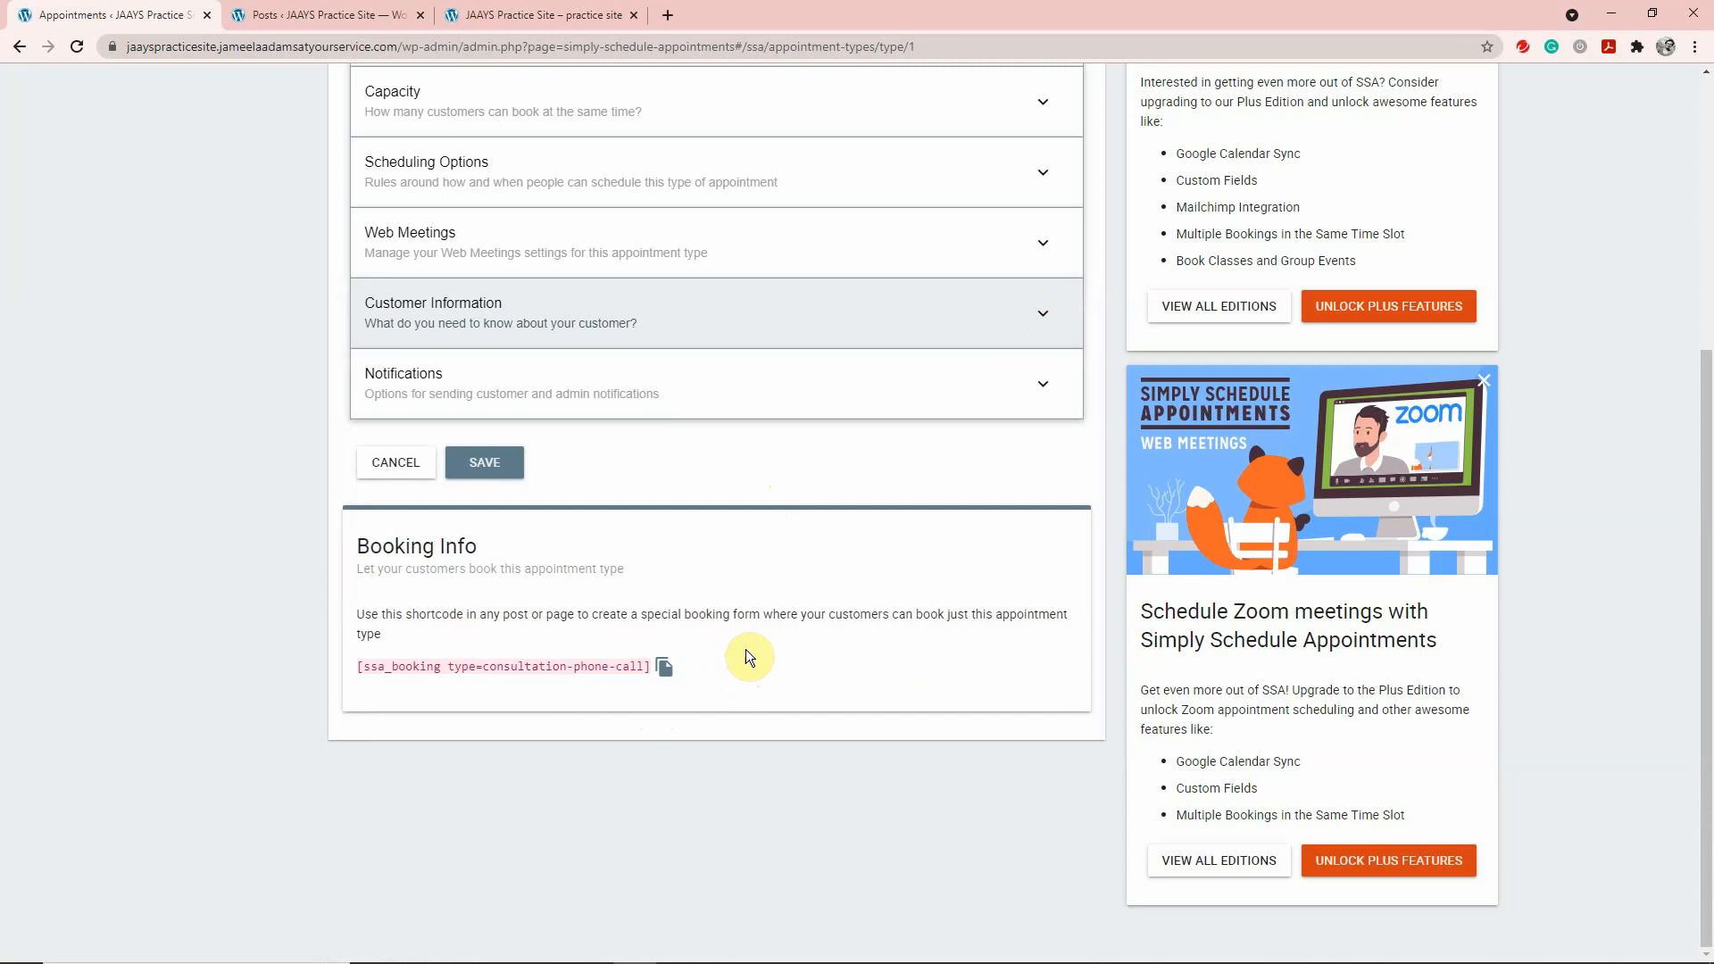
# Copy the Consultation Phone Call booking shortcode from Booking Info and save the appointment type
pyautogui.click(665, 670)
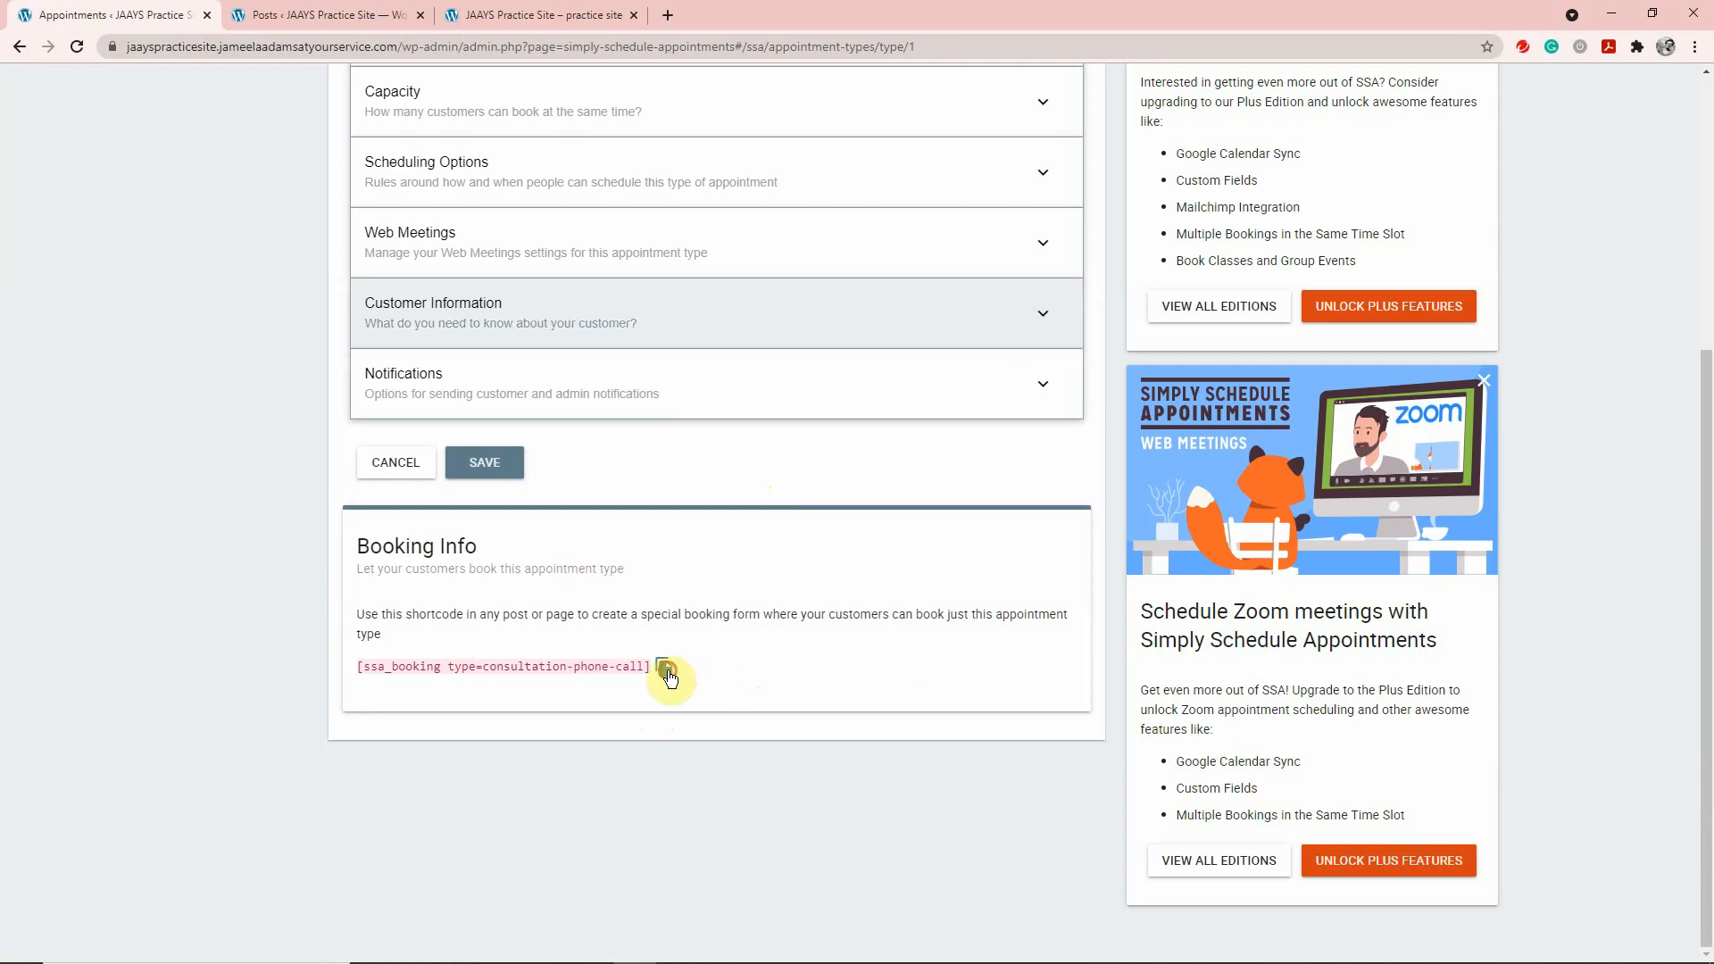
pyautogui.click(511, 471)
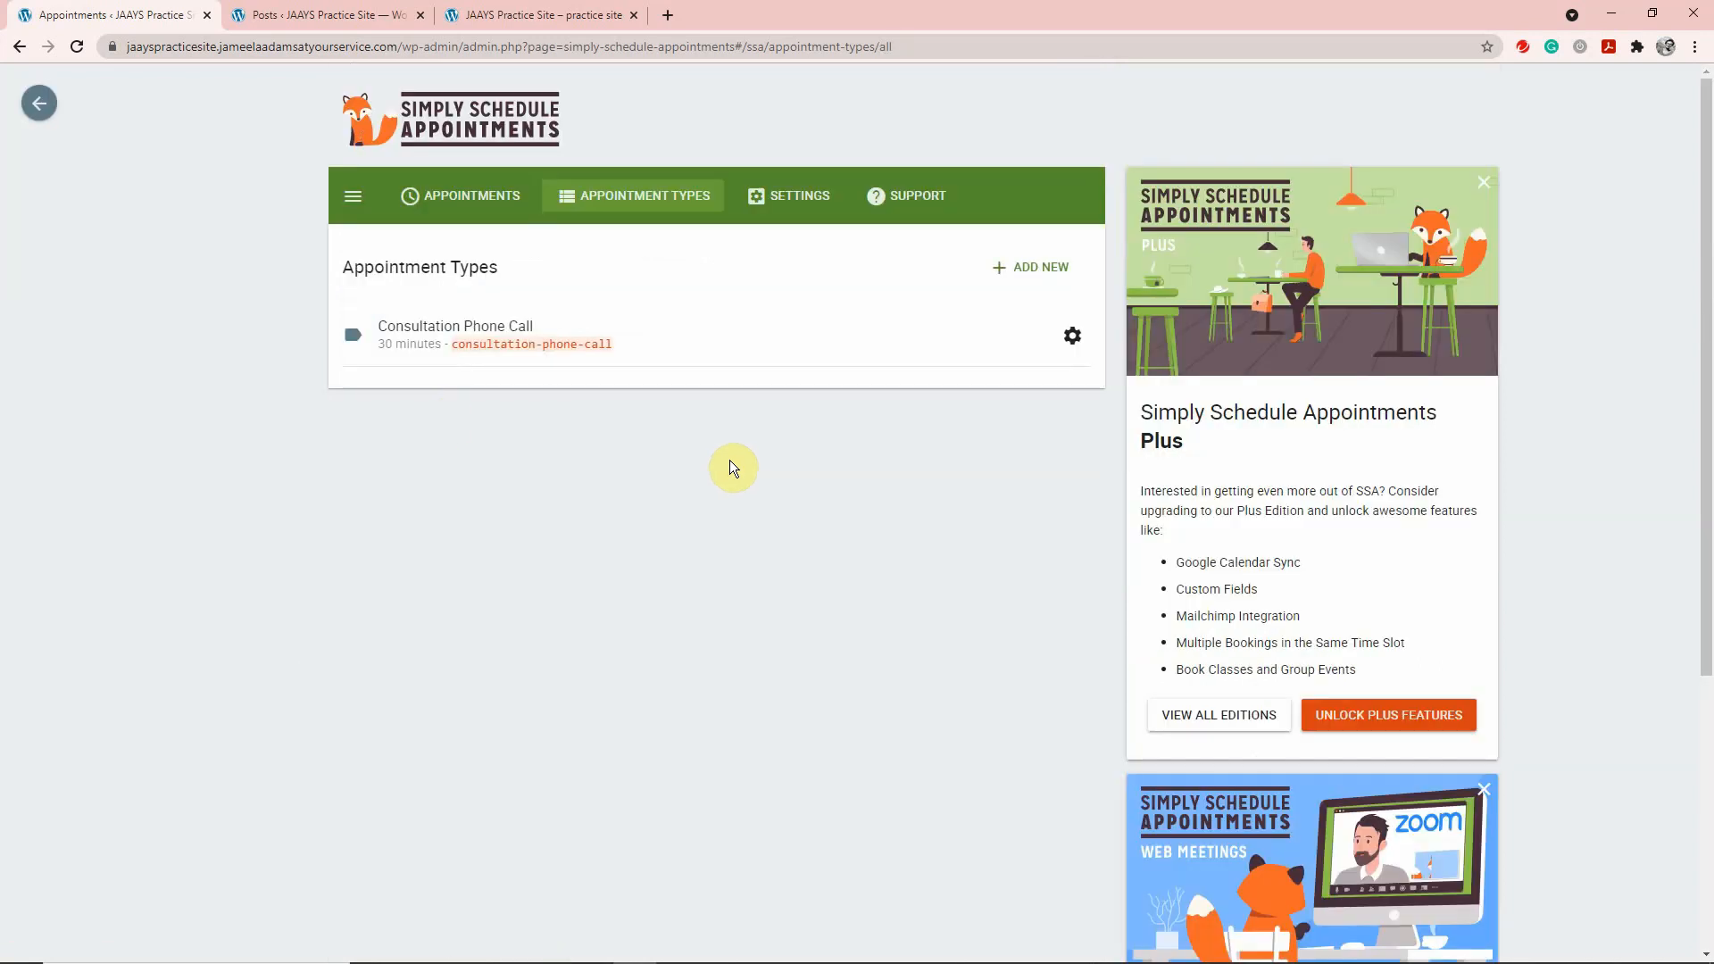
# Switch to the site's WordPress posts and create a new post titled "Book an Appointment"
pyautogui.click(282, 12)
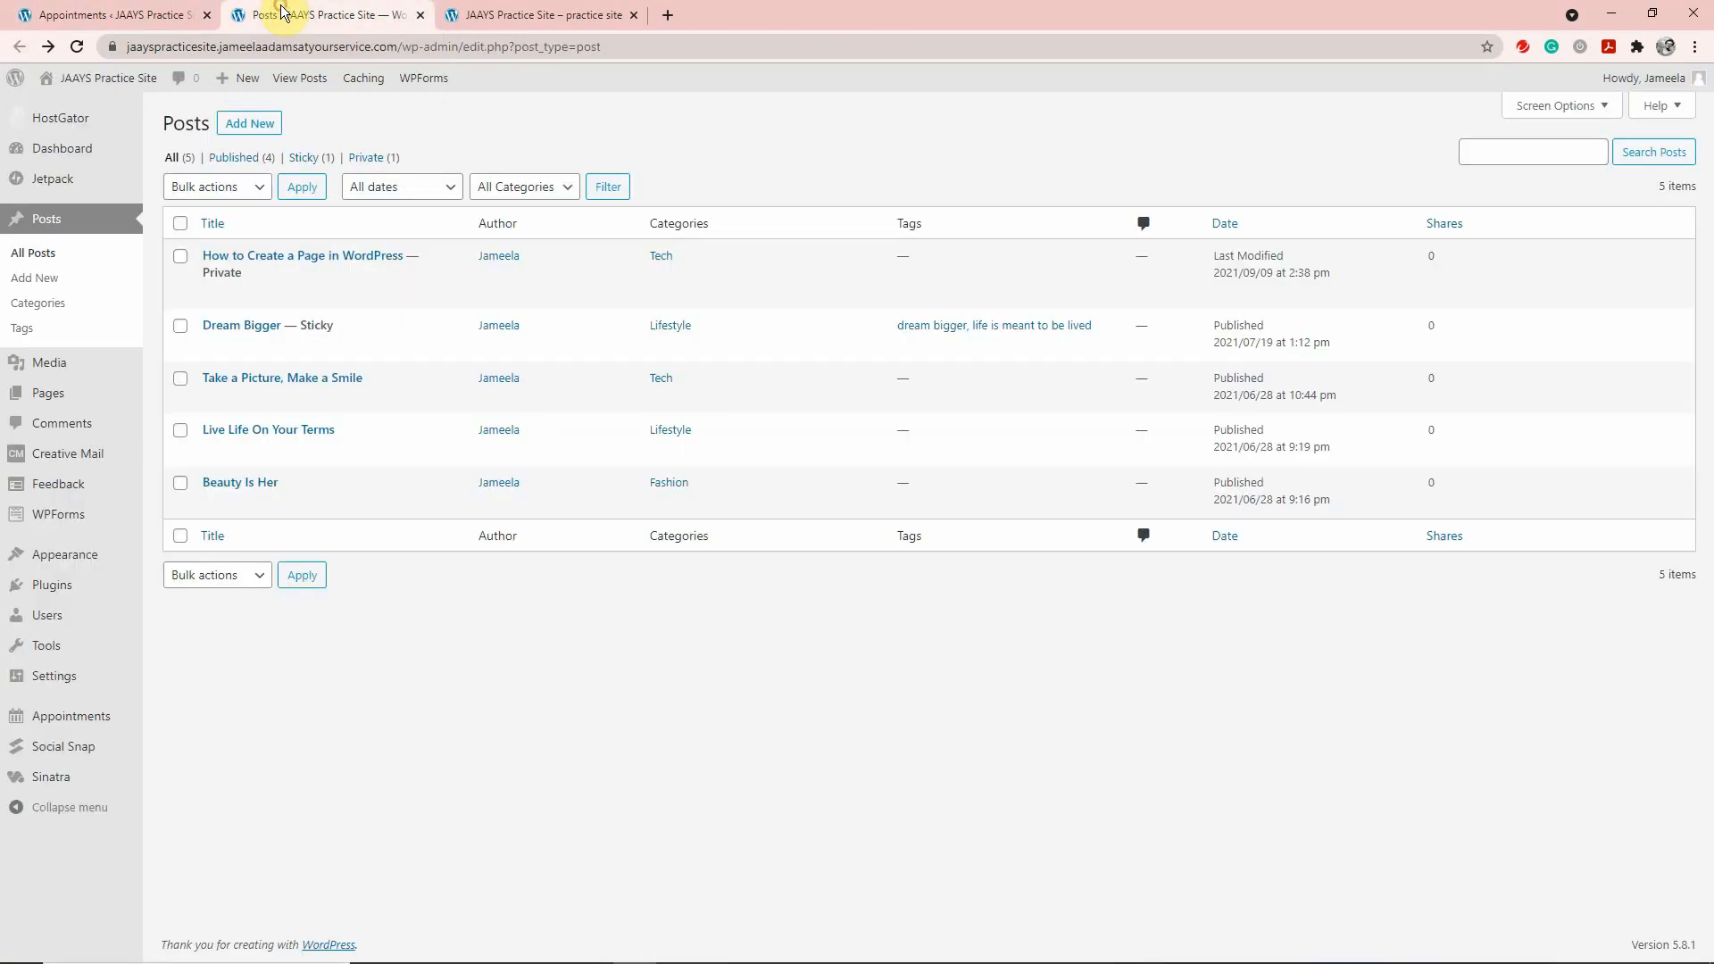
pyautogui.click(248, 123)
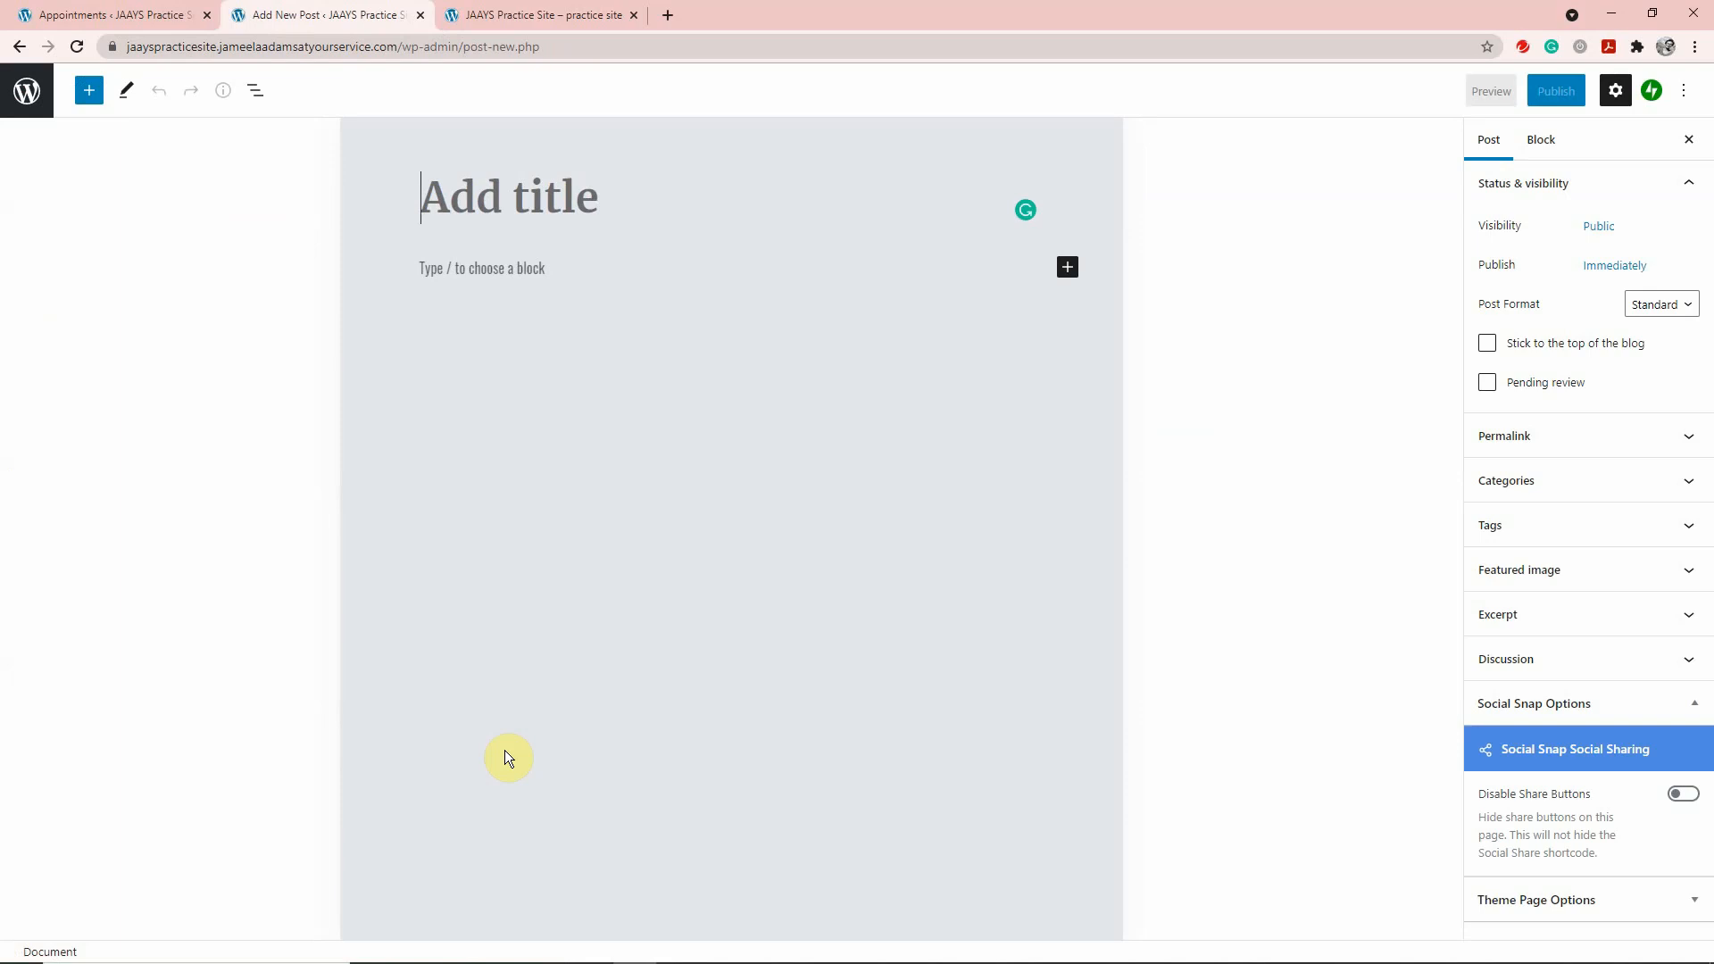
pyautogui.write('Book an ')
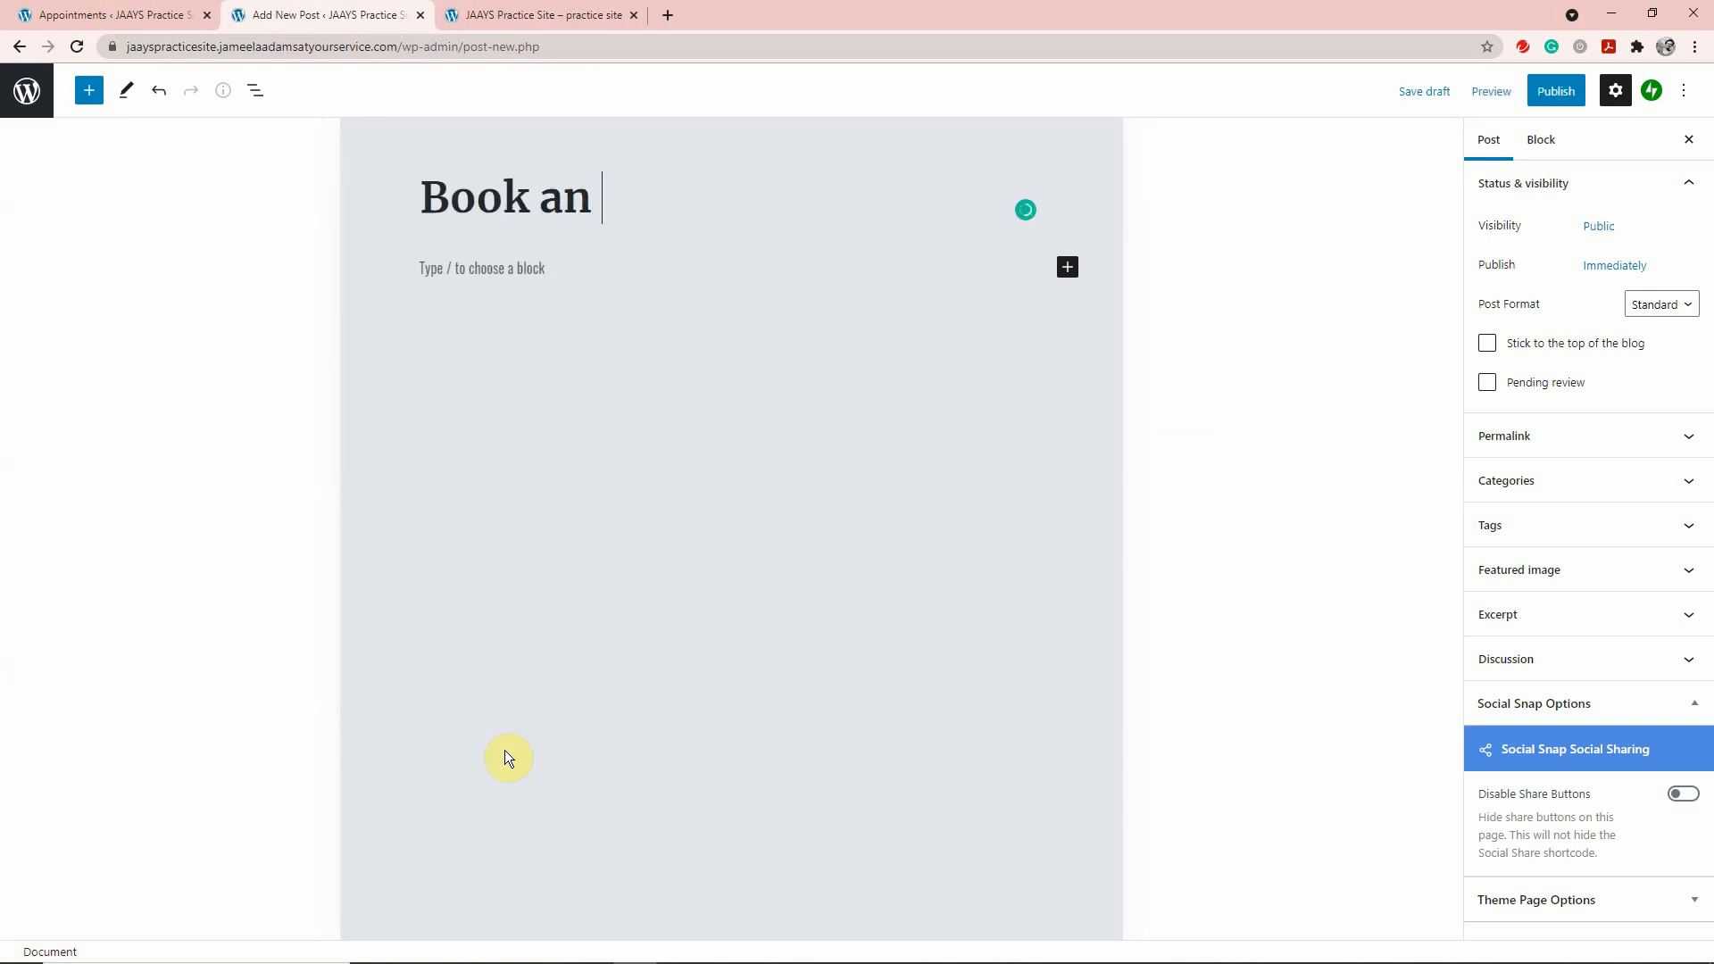
pyautogui.write('Appointment')
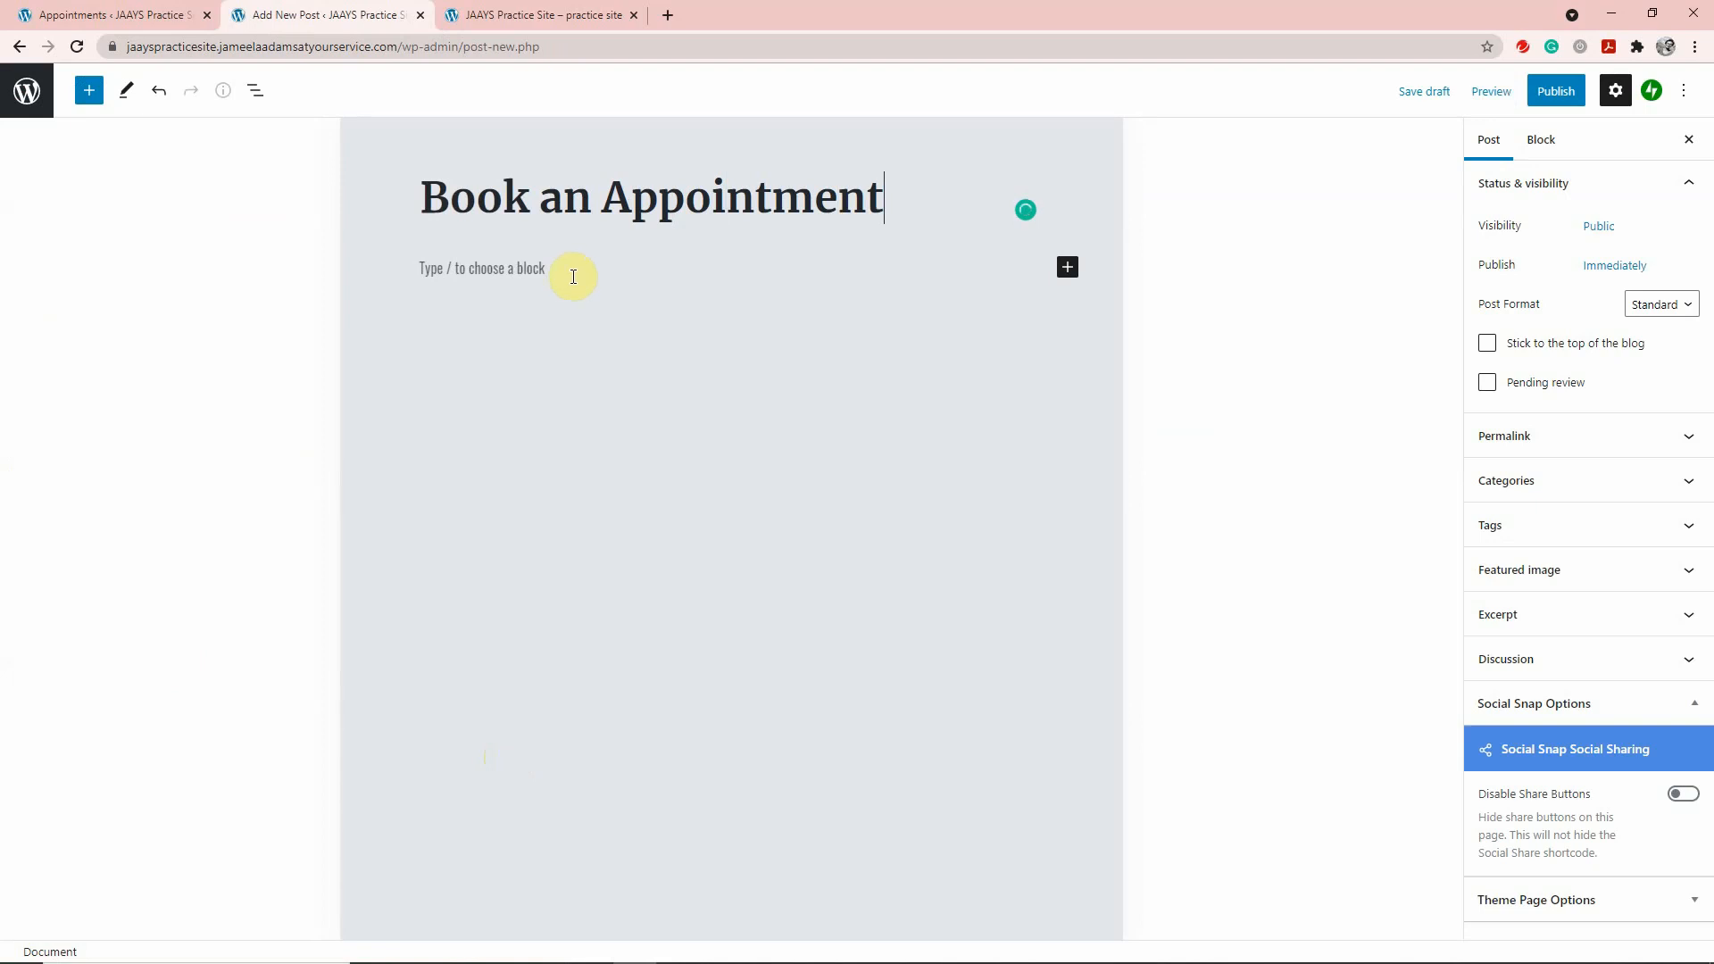
# Add a Custom HTML block below the title and paste the shortcode [ssa_booking type=consultation-phone-call] into it
pyautogui.click(1068, 267)
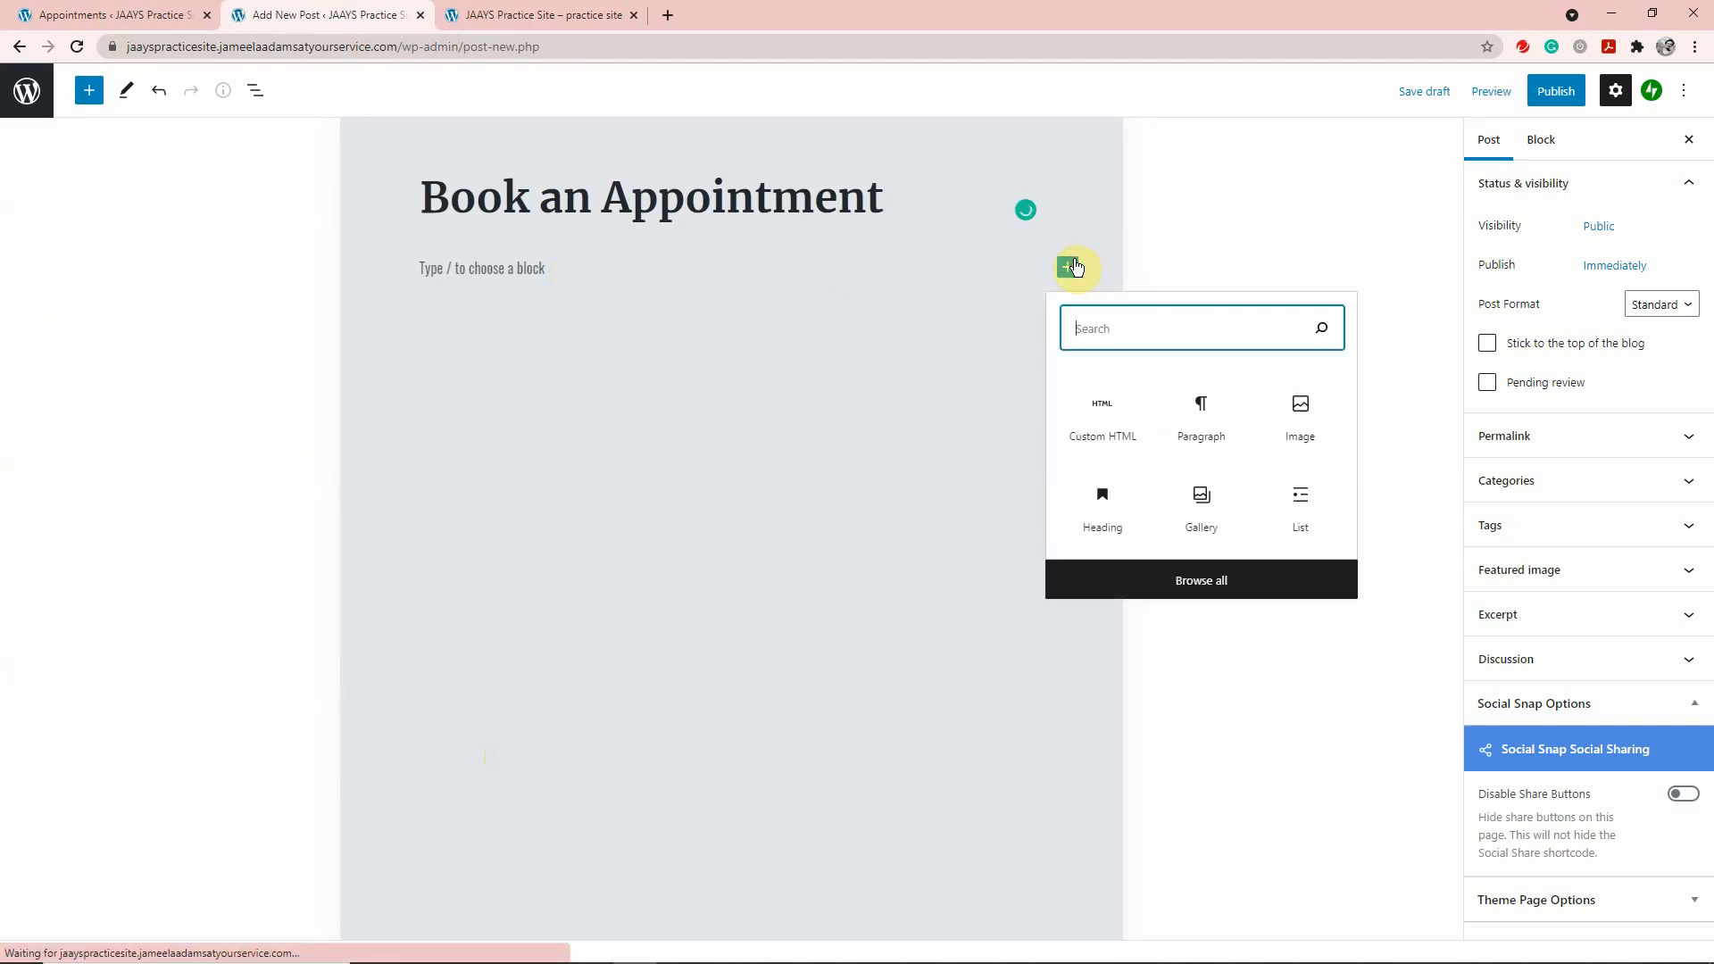
pyautogui.click(1082, 425)
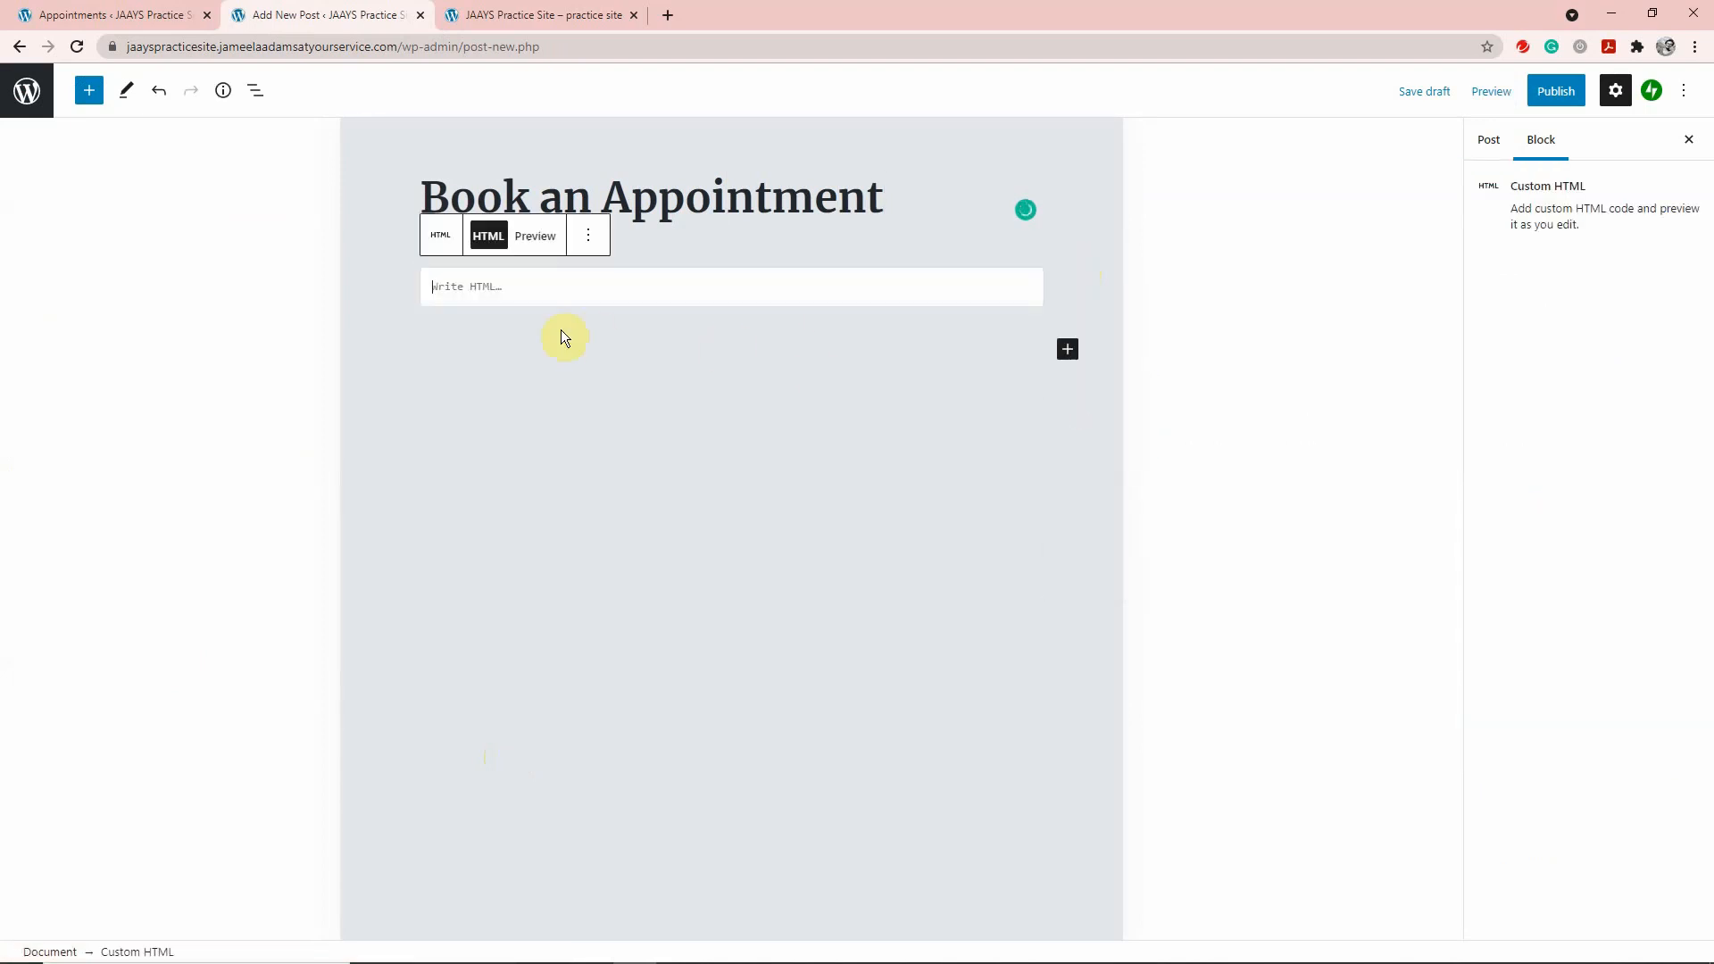
pyautogui.rightClick(443, 291)
pyautogui.click(474, 432)
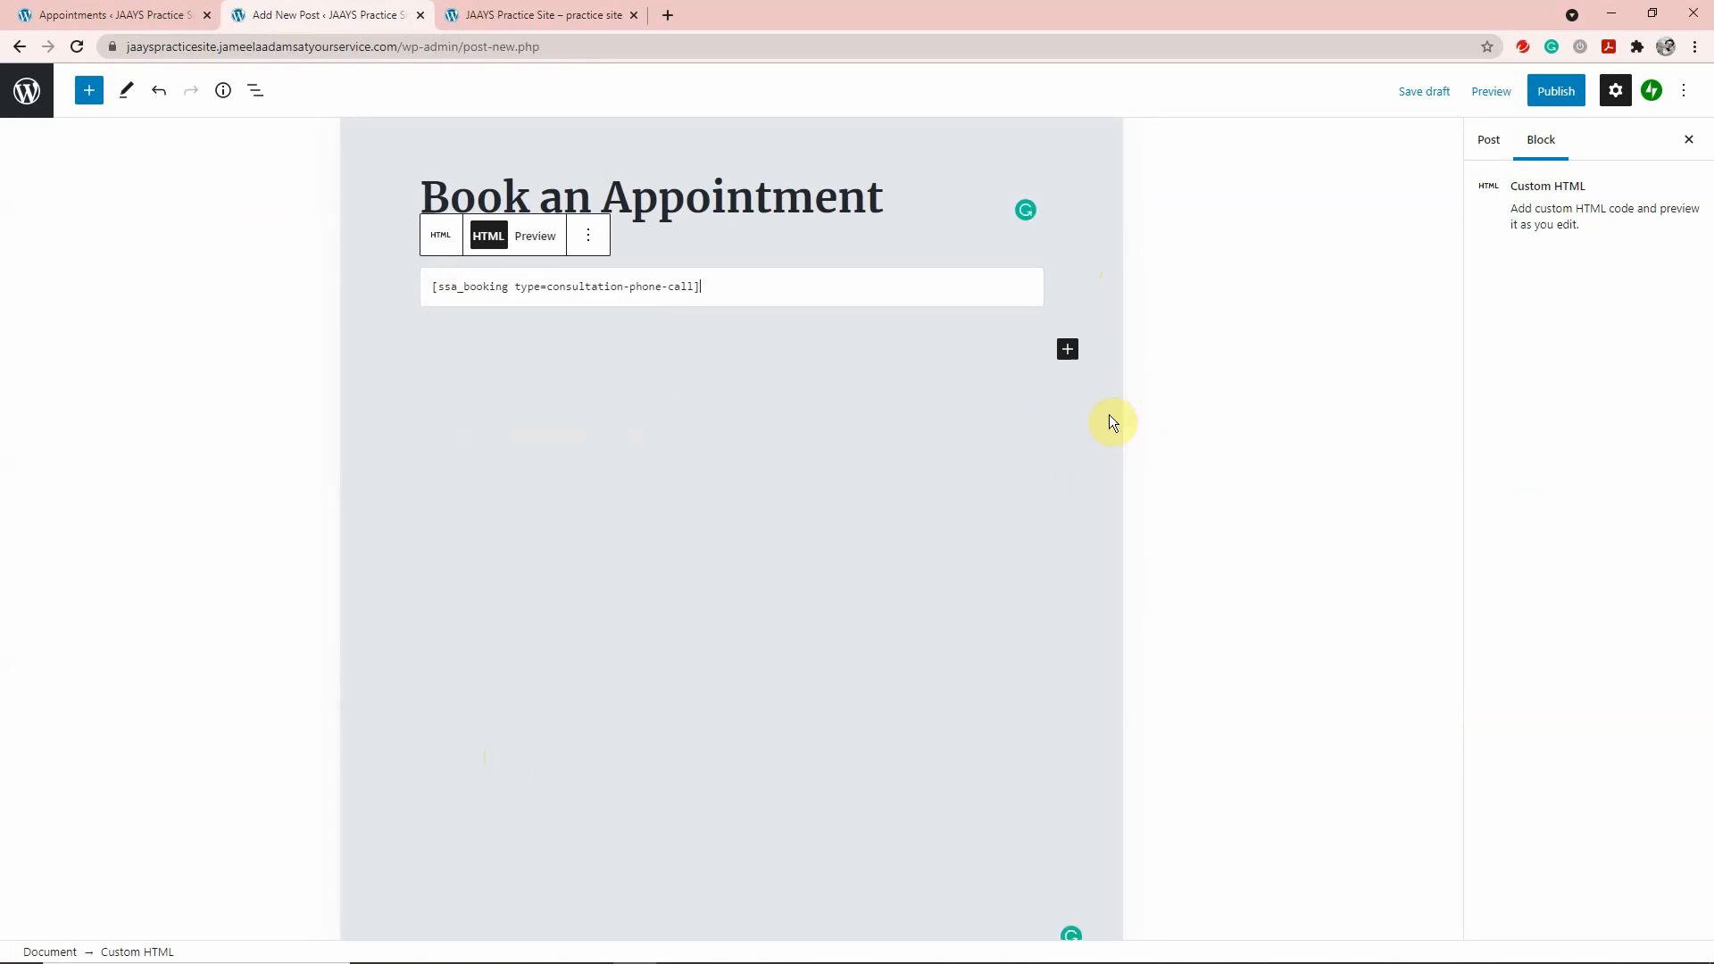
# Publish the "Book an Appointment" post and view it on the live site
pyautogui.click(1554, 95)
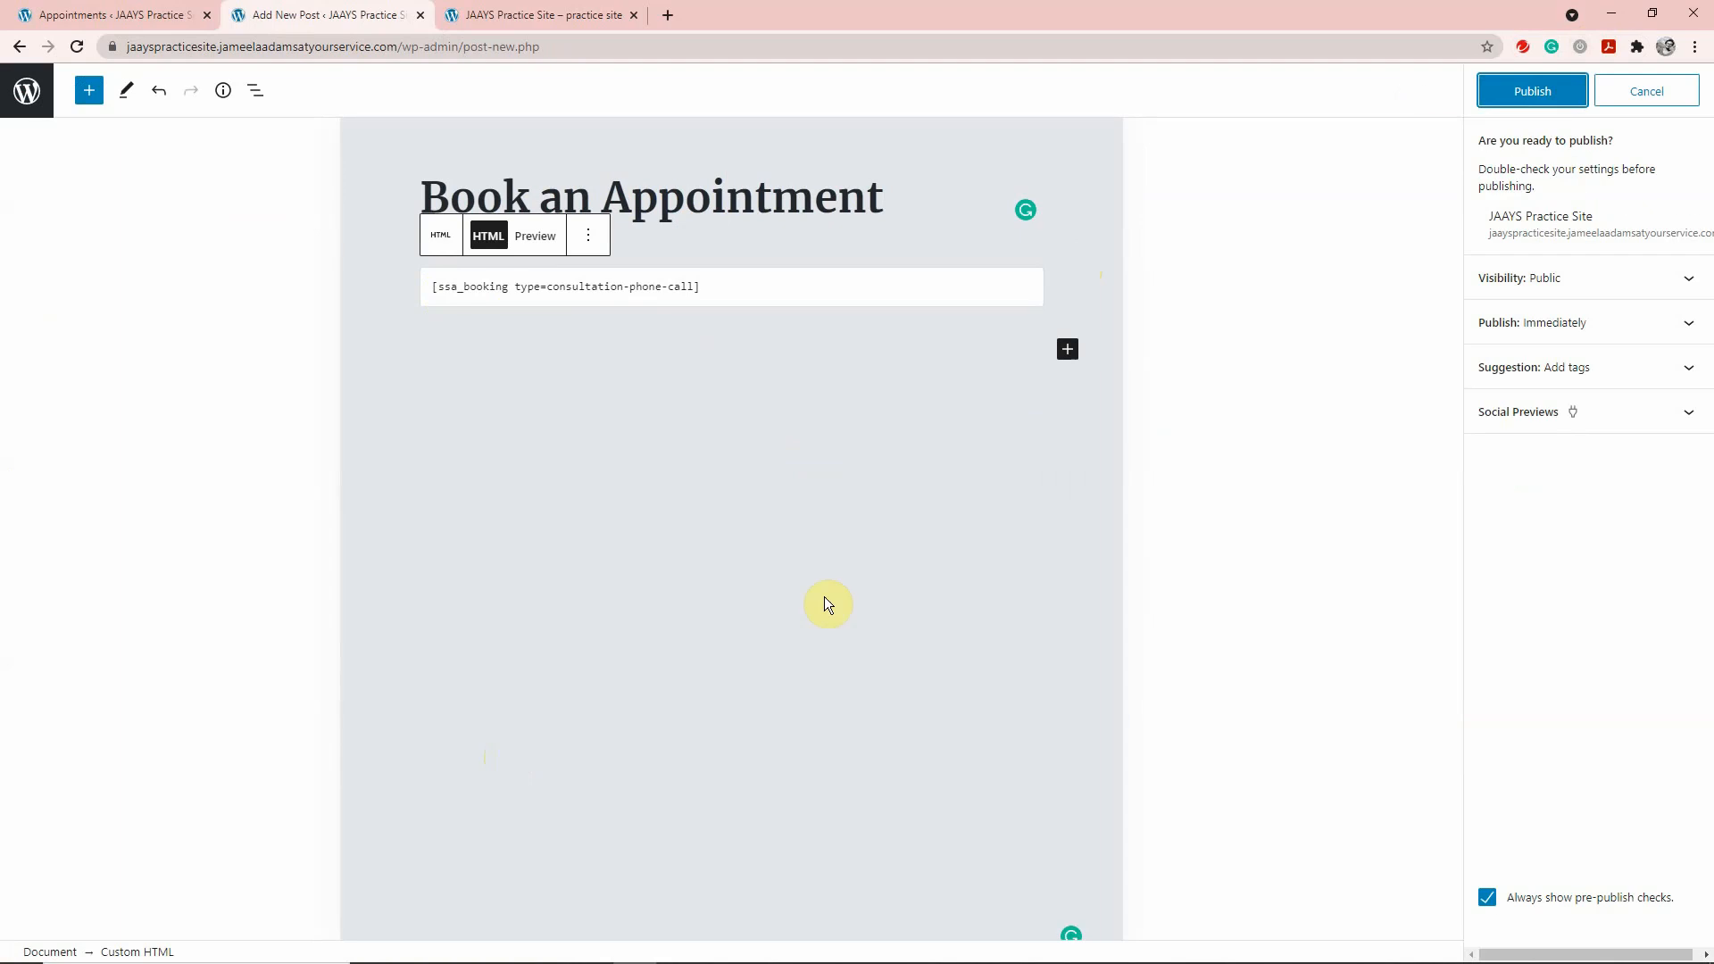
pyautogui.click(1550, 92)
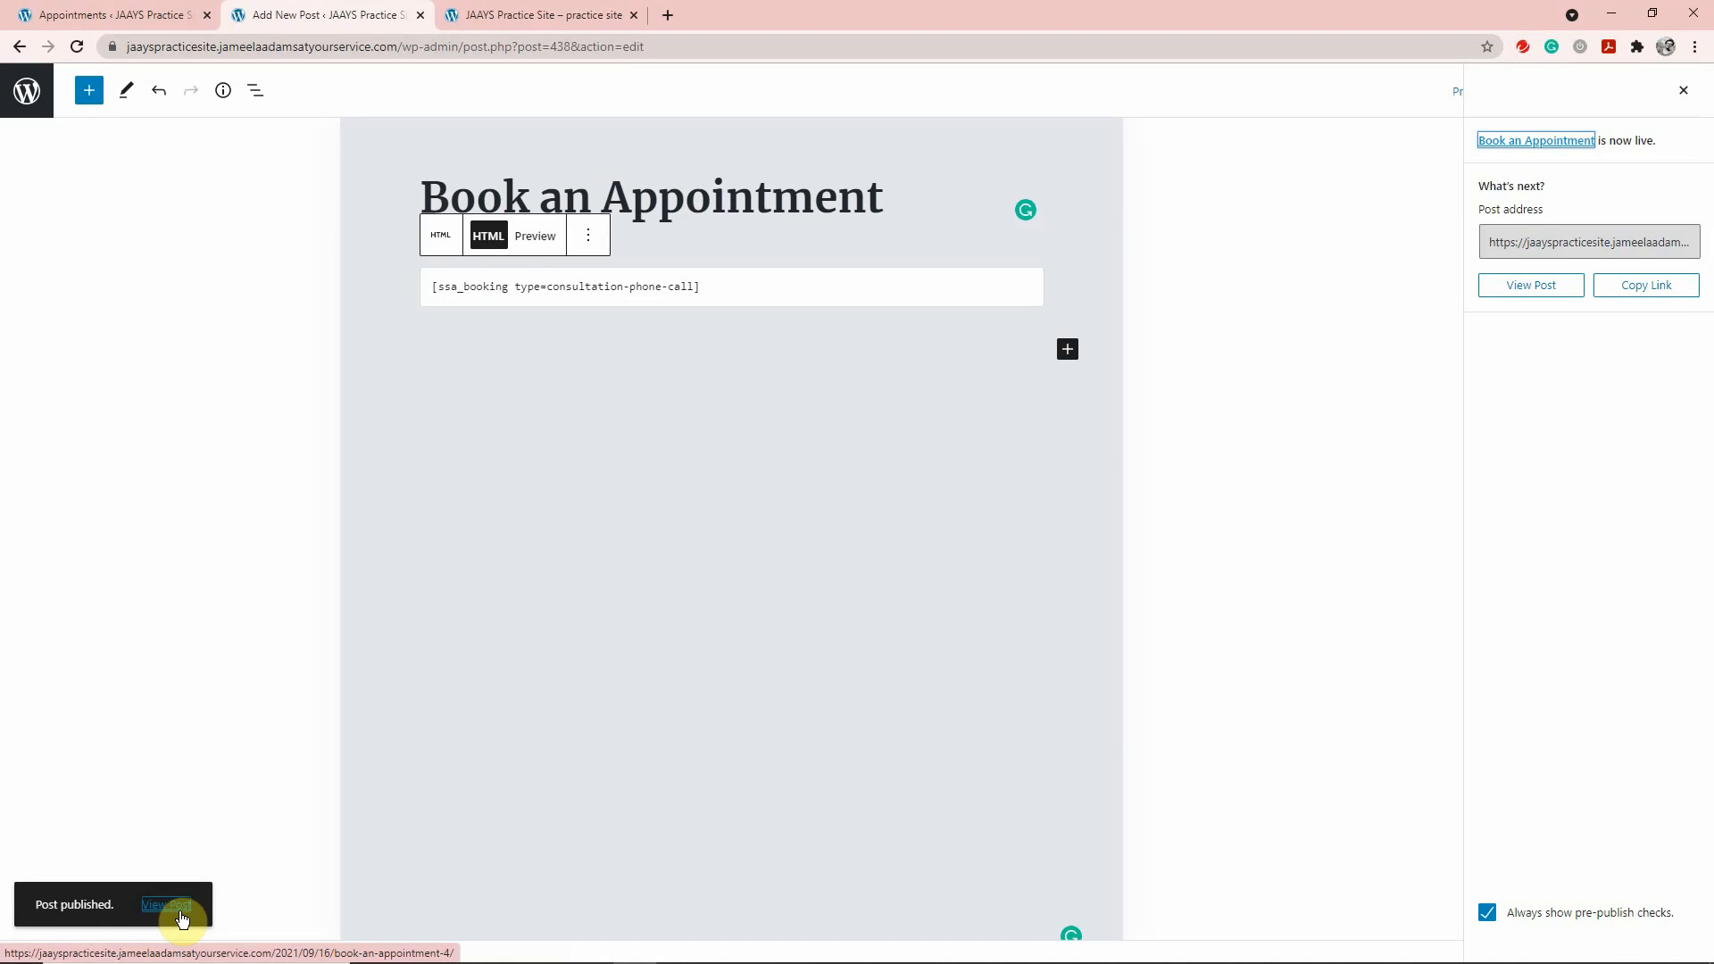
pyautogui.click(179, 909)
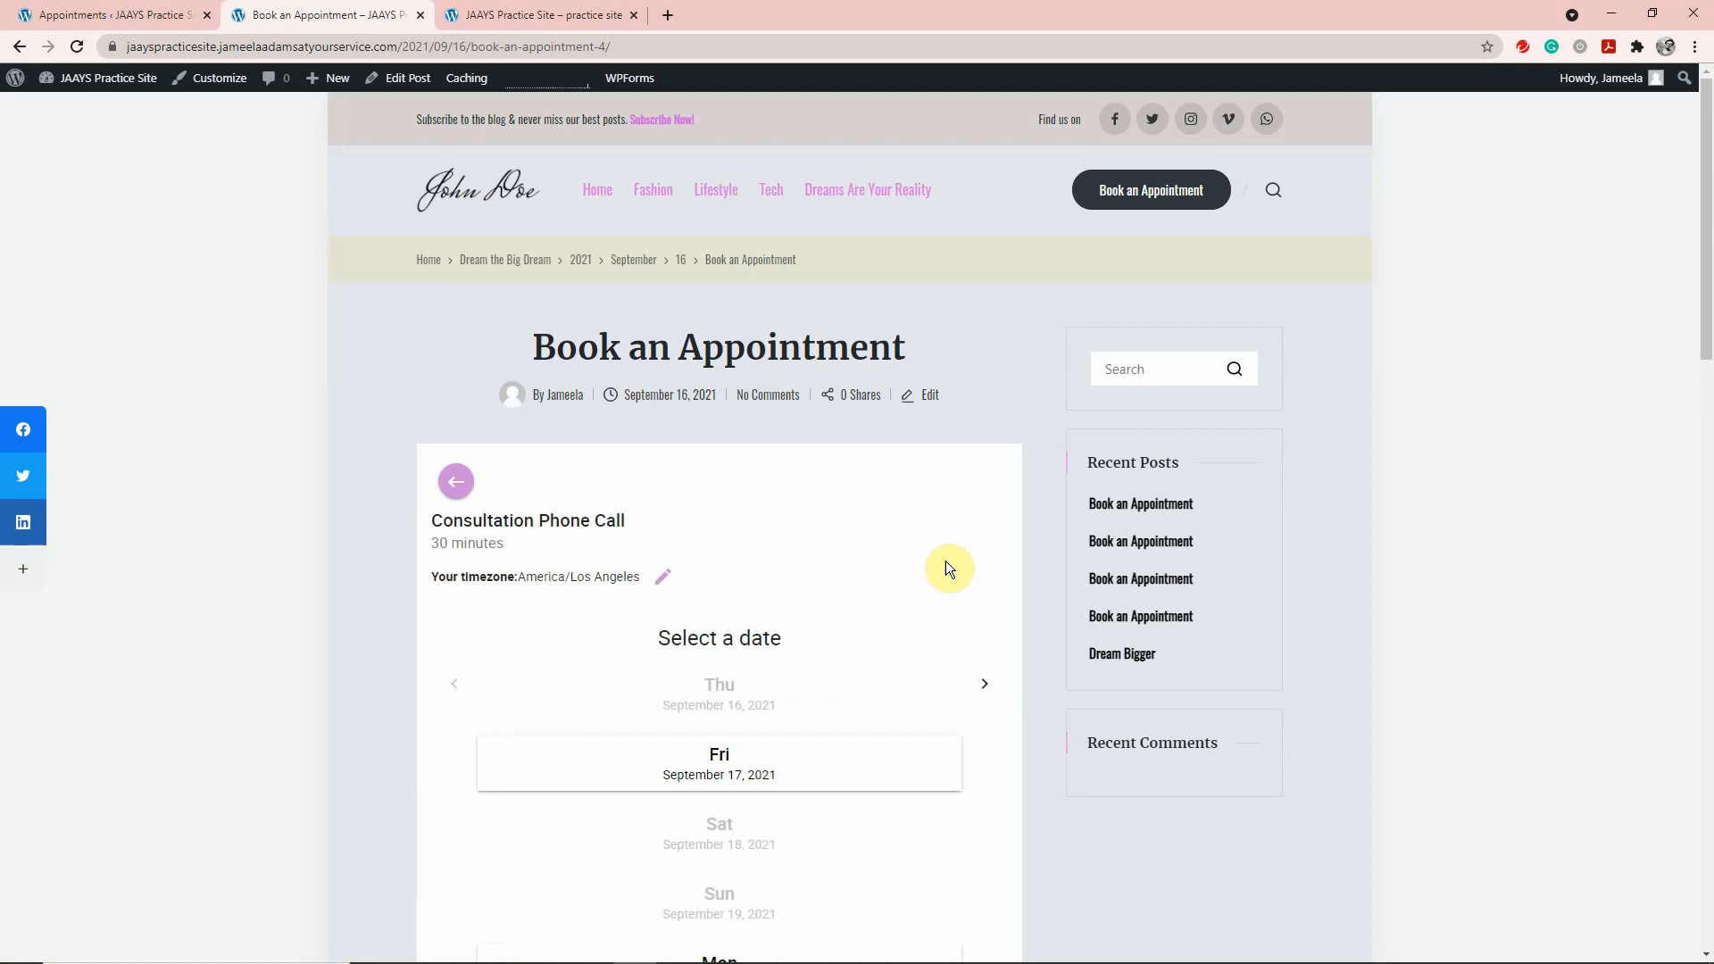
# Choose Monday, September 20, 2021 at 2:00 PM for the Consultation Phone Call in the post's booking form
pyautogui.scroll(-2, 946, 549)
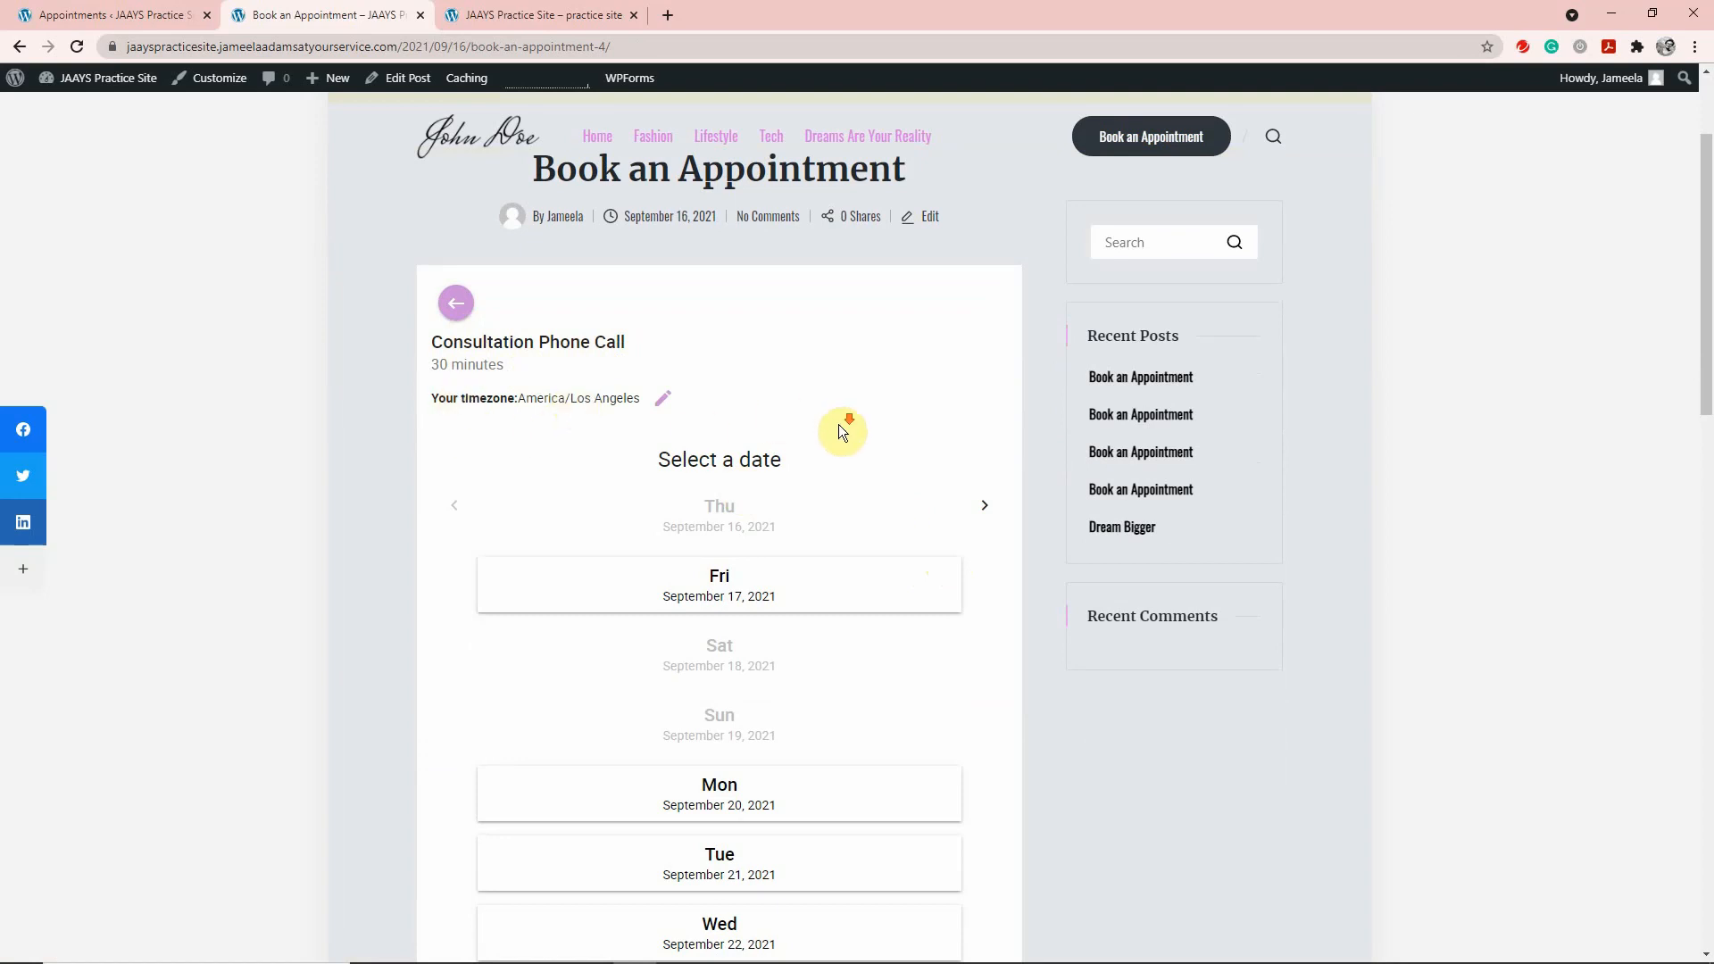
pyautogui.scroll(-2, 838, 425)
pyautogui.scroll(-1, 853, 518)
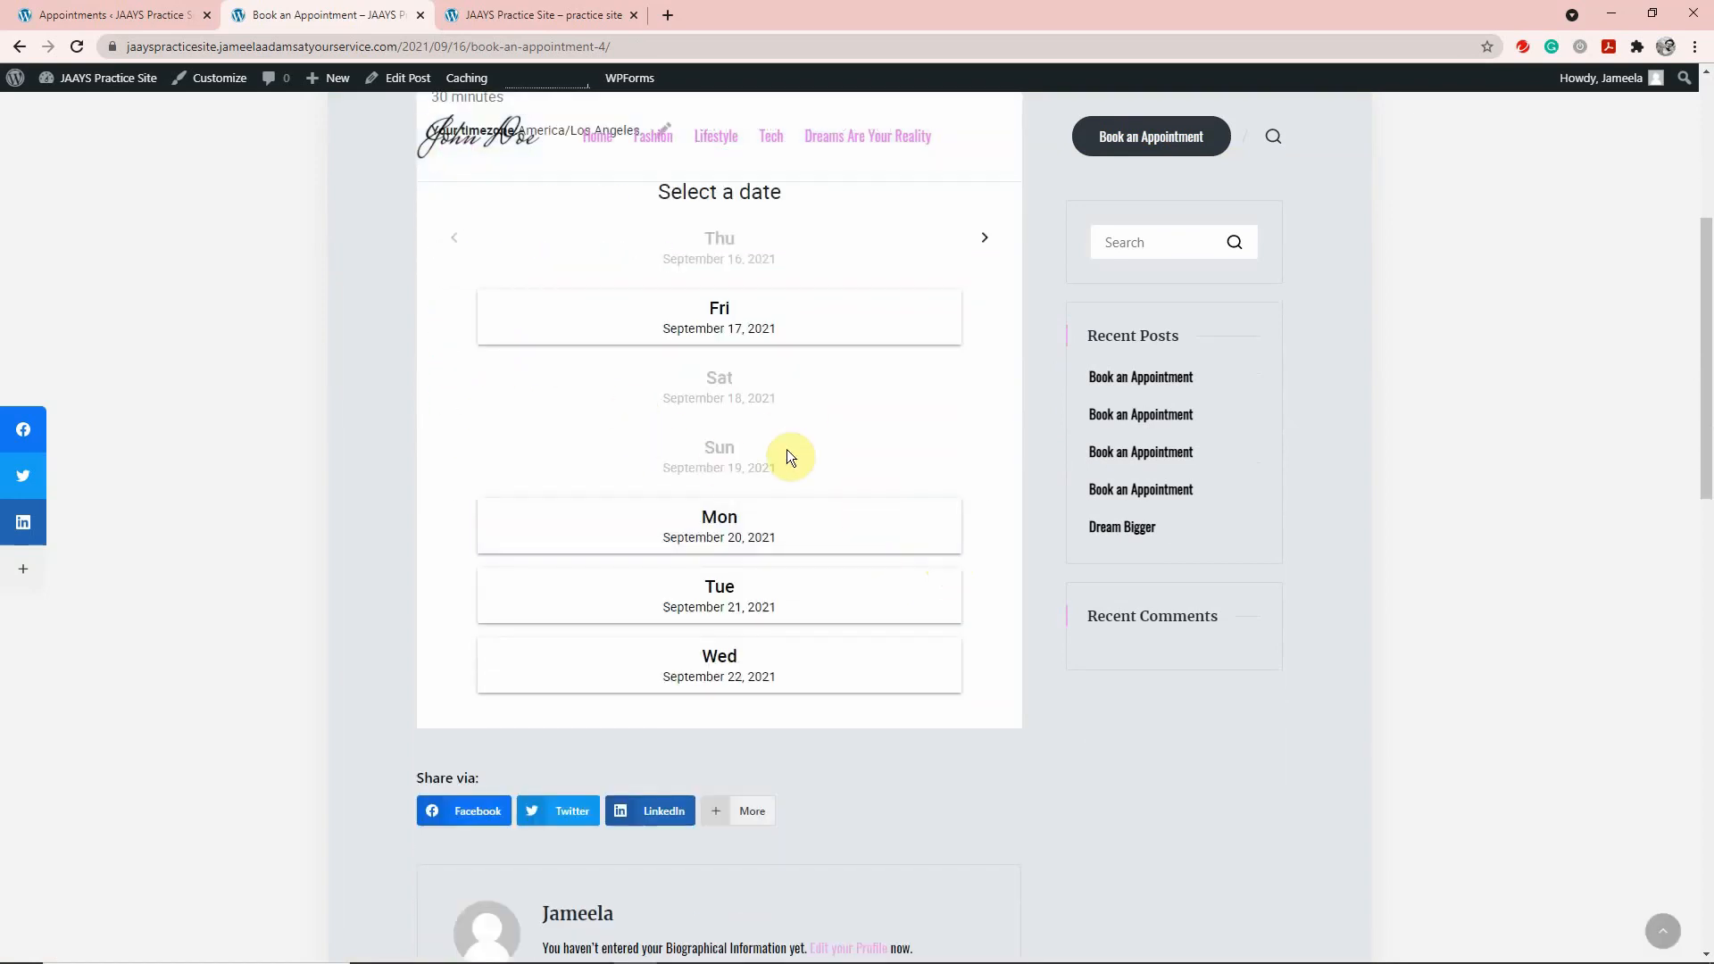
pyautogui.click(816, 544)
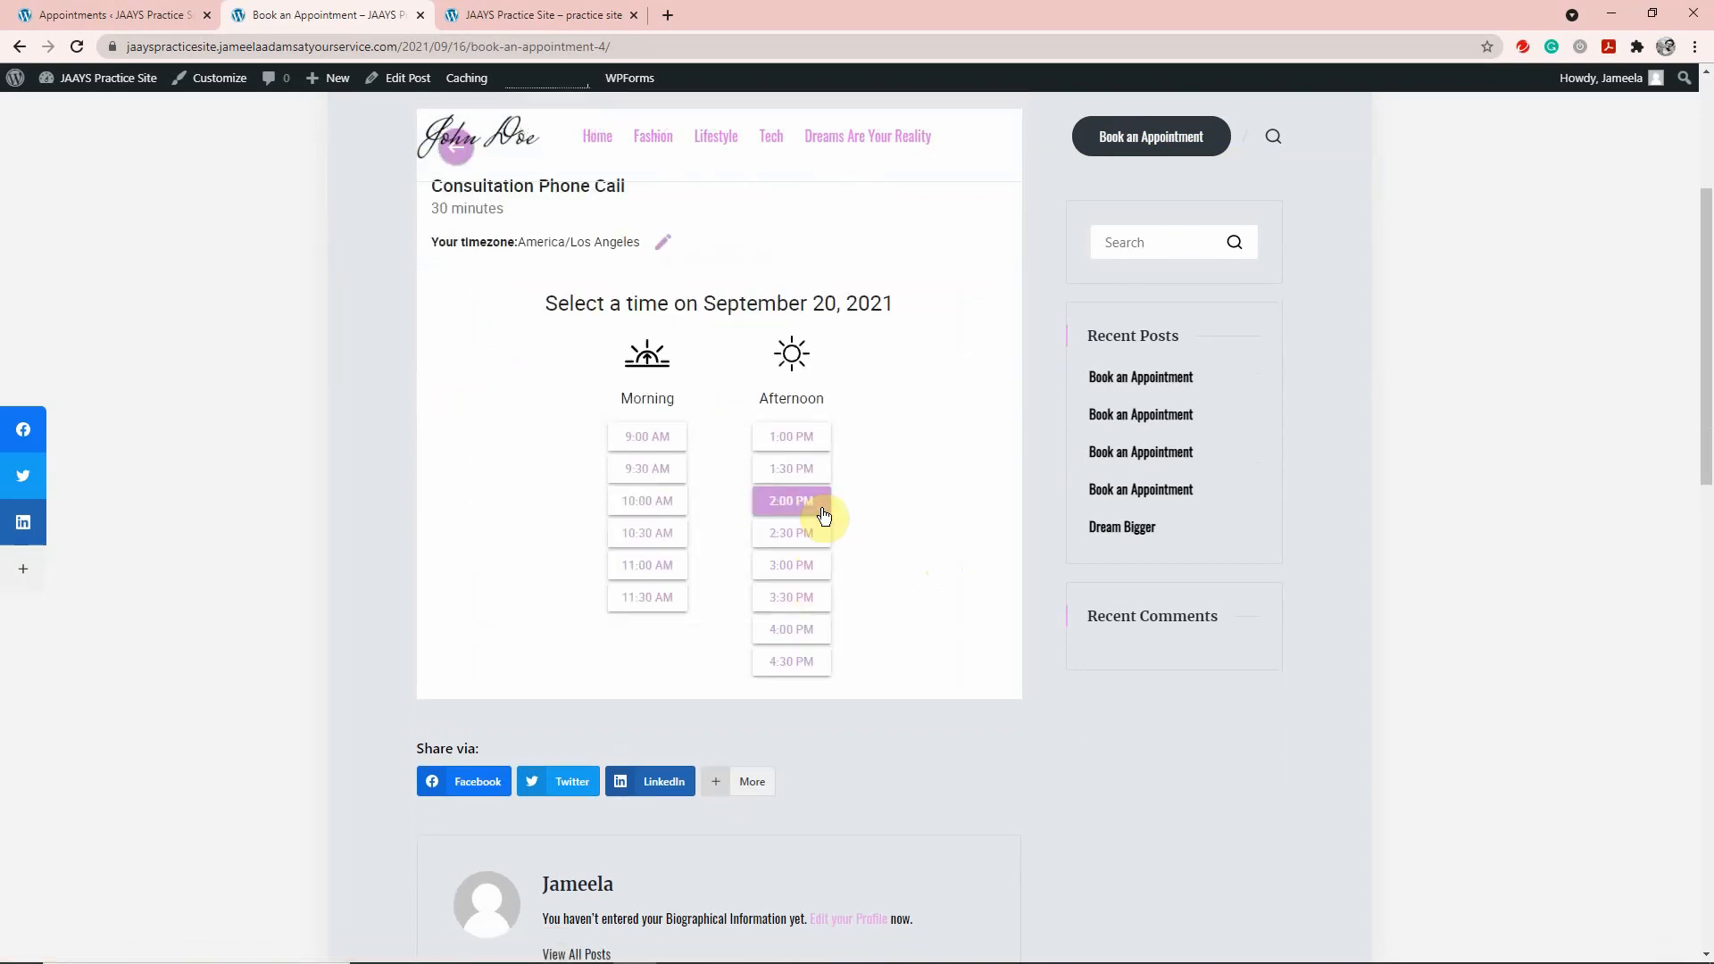
pyautogui.click(823, 513)
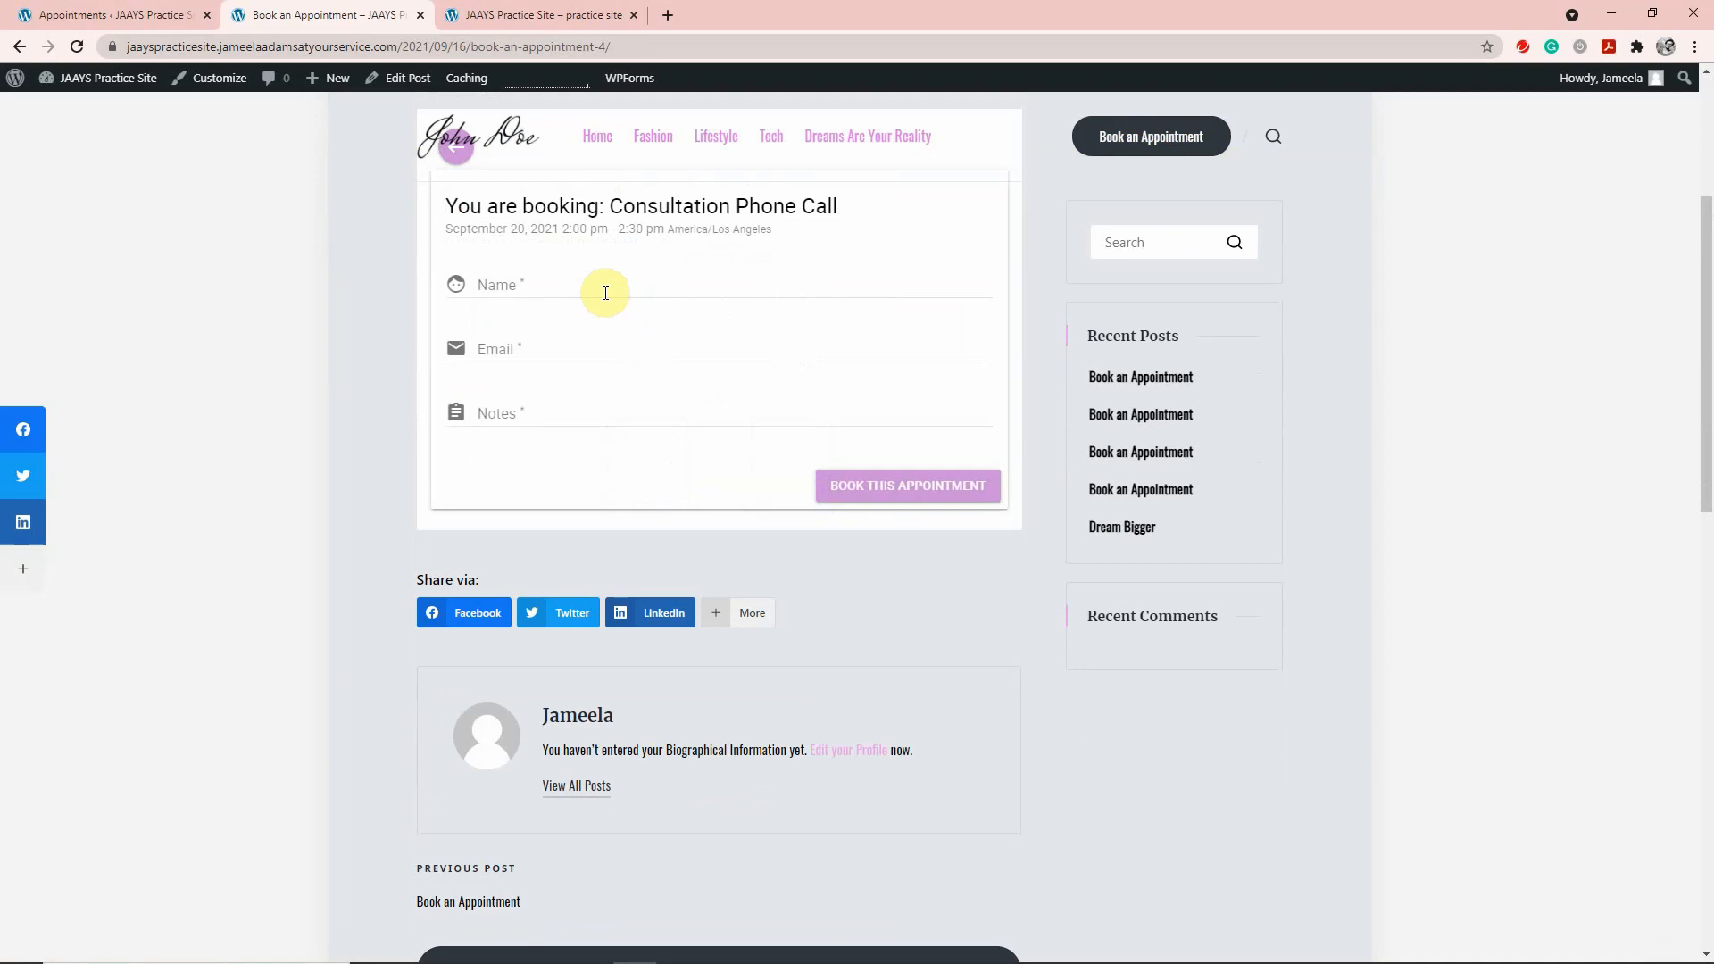